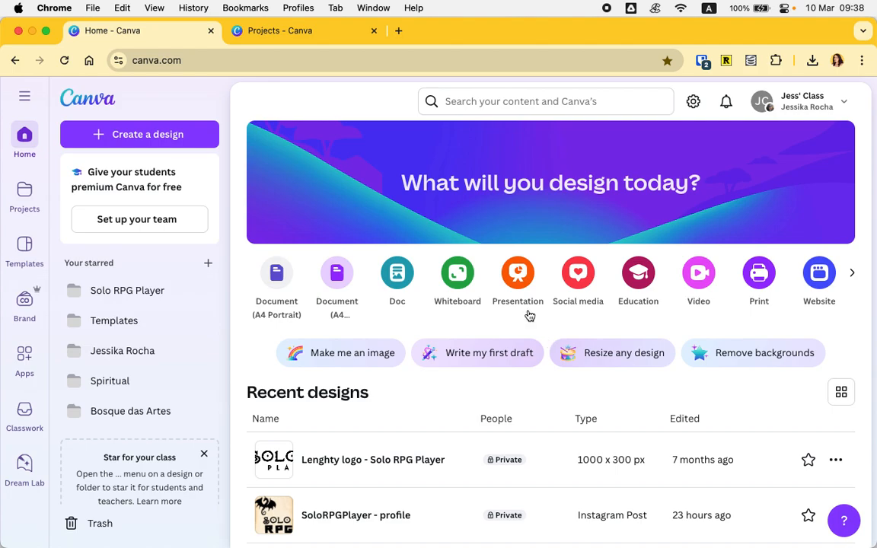
- Close the Projects browser tab
left_click(374, 31)
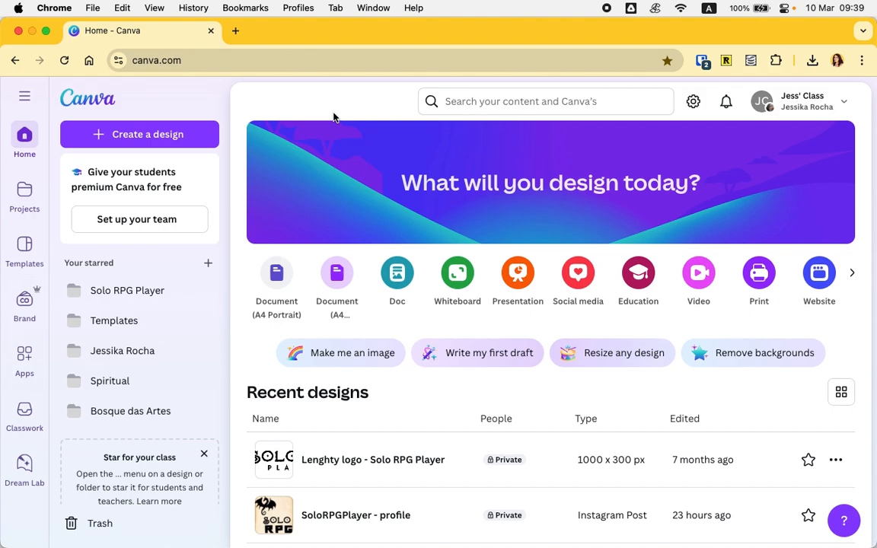
left_click(162, 135)
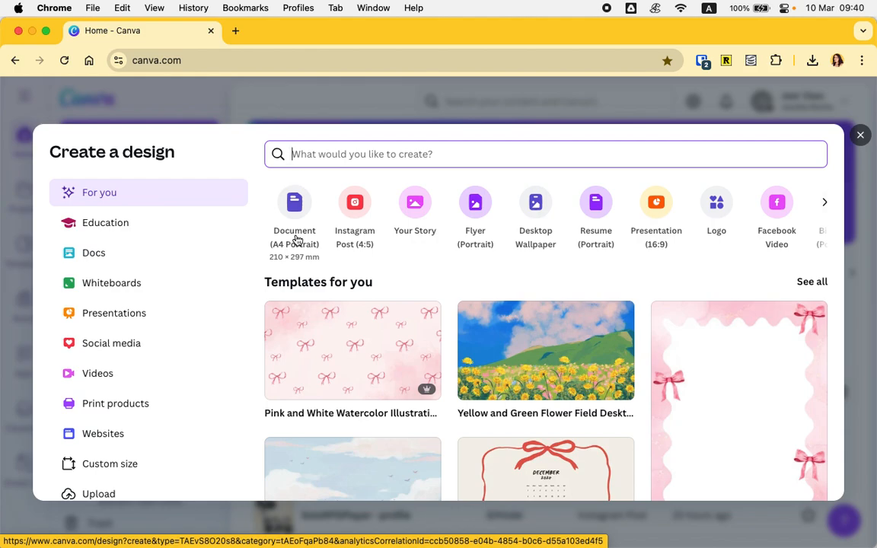
type("letter")
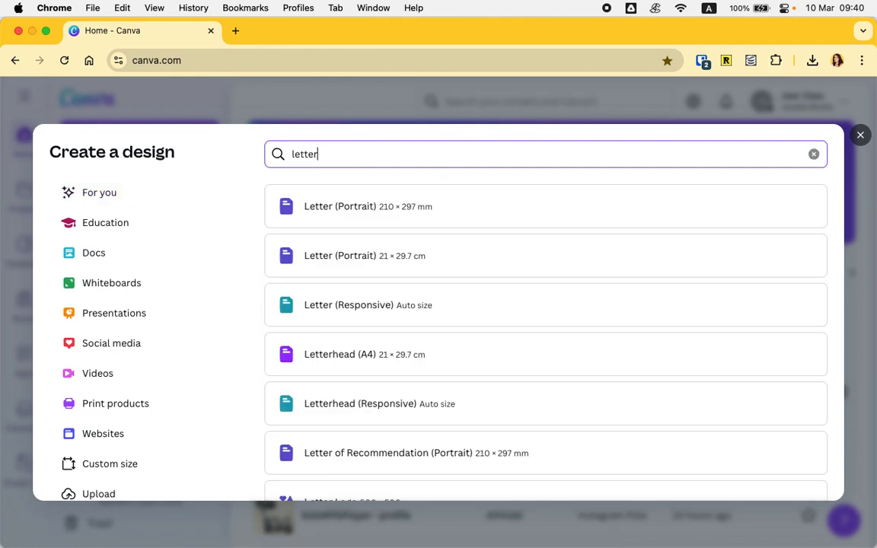
scroll(464, 362, "down", 3)
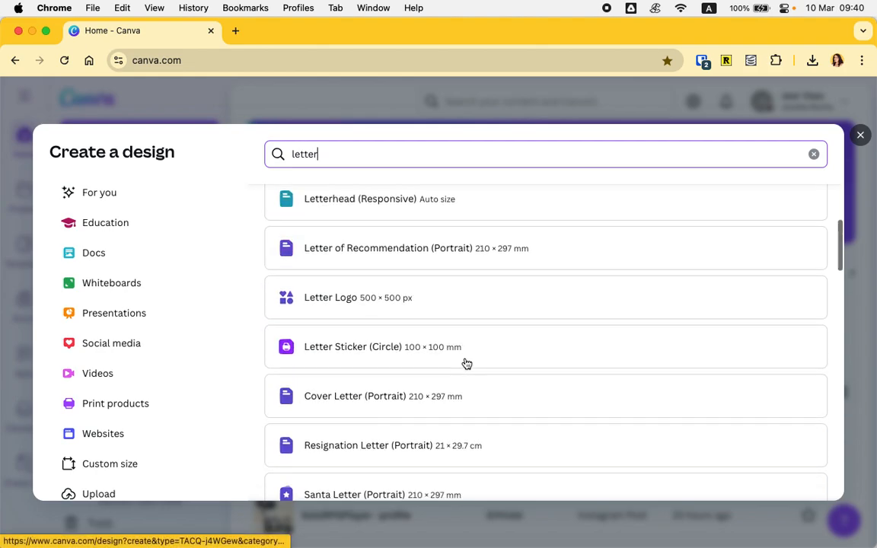
left_click(123, 464)
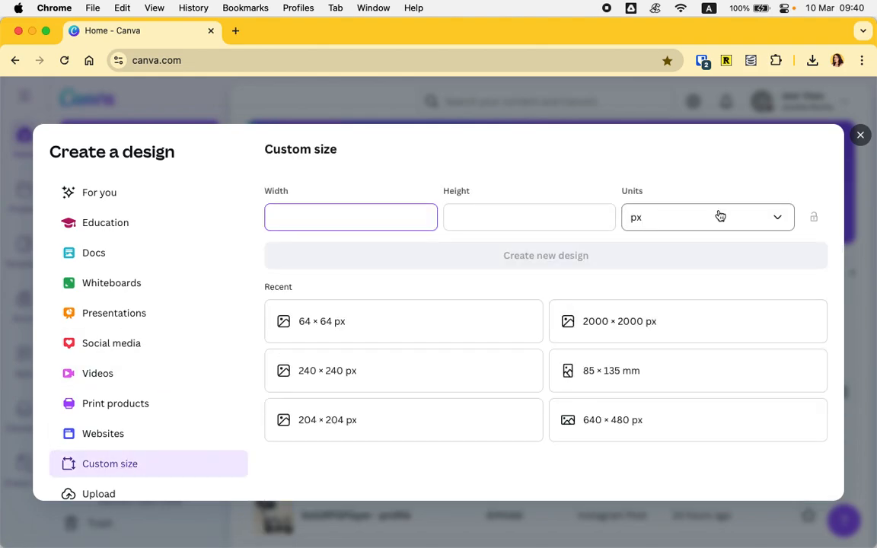
left_click(720, 216)
left_click(689, 284)
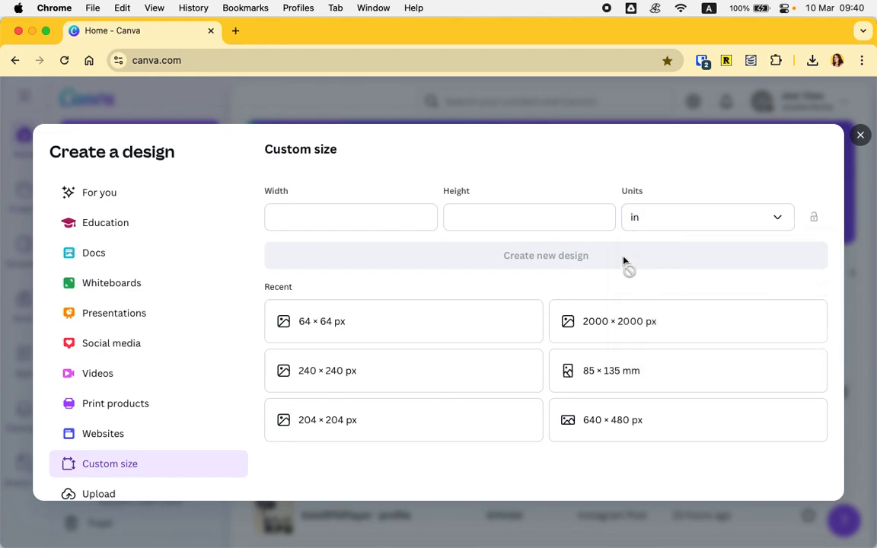
left_click(652, 231)
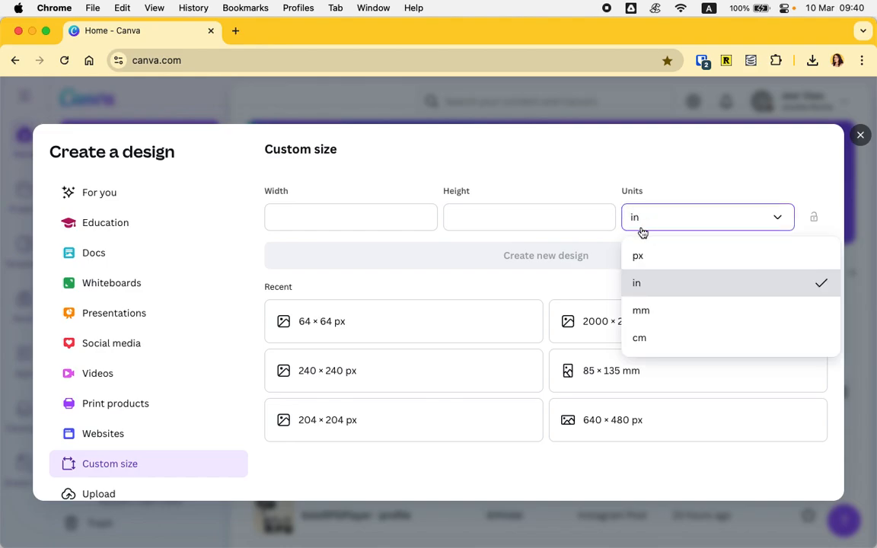
left_click(641, 247)
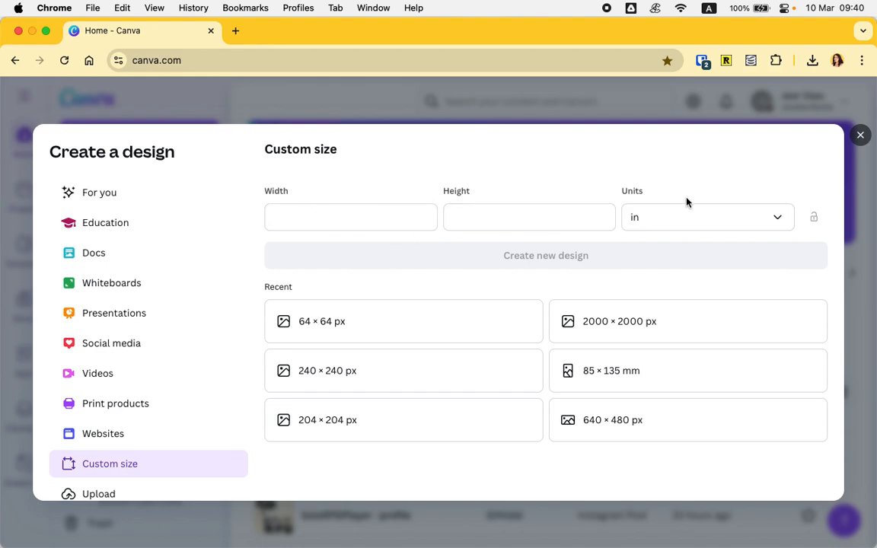
left_click(860, 136)
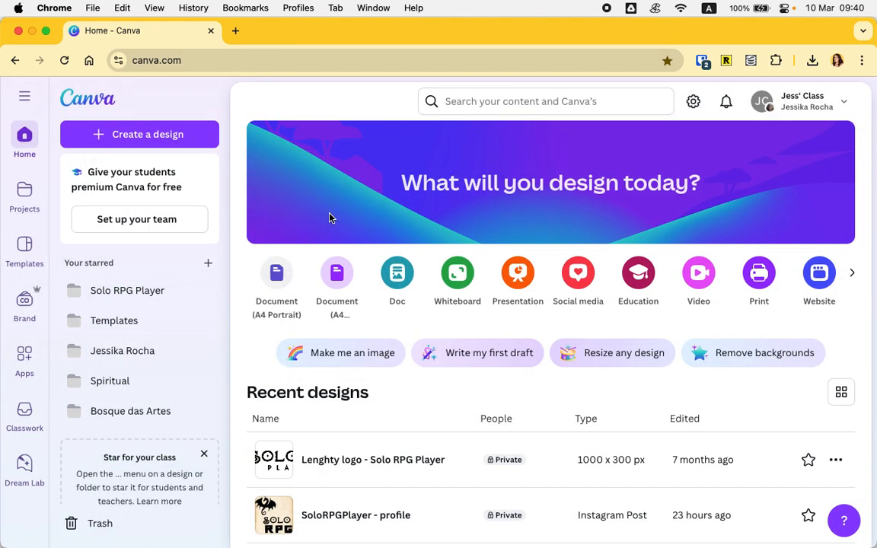
- Create a new A4 portrait document and close the templates panel
left_click(279, 300)
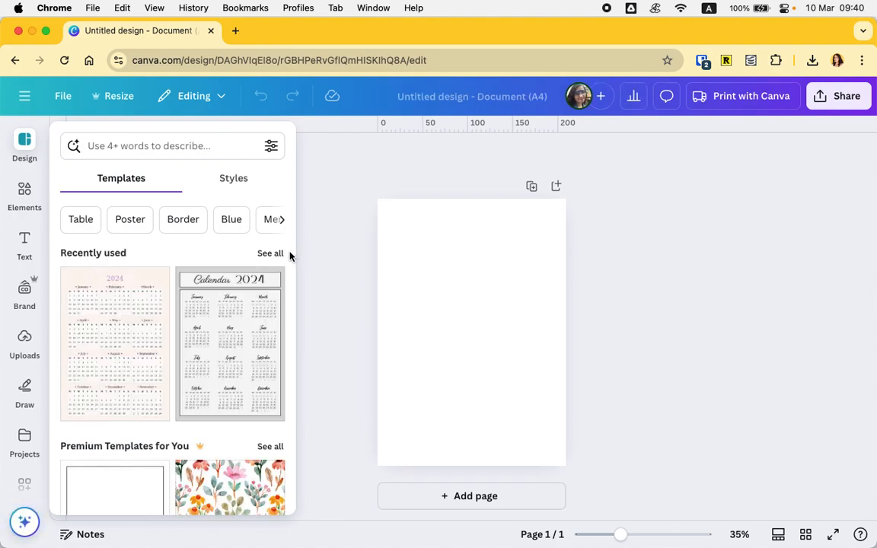
left_click(309, 256)
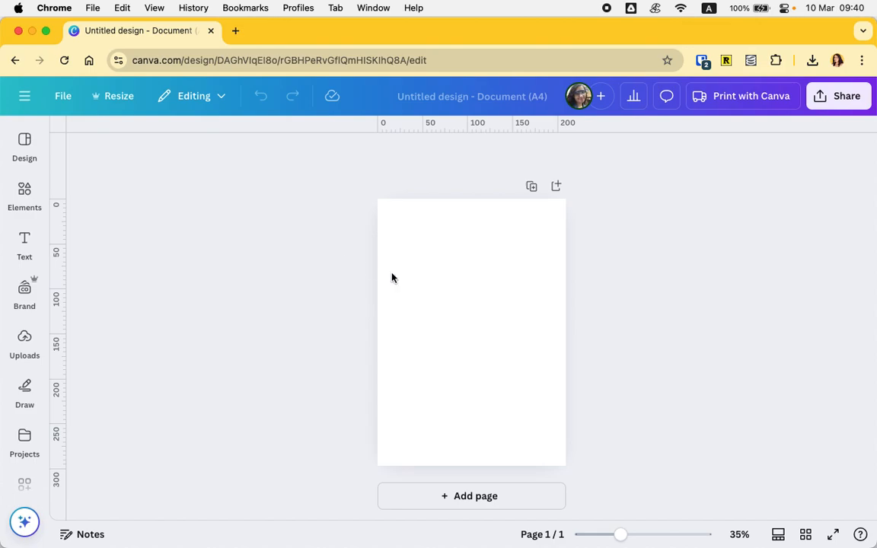
scroll(548, 283, "up", 3)
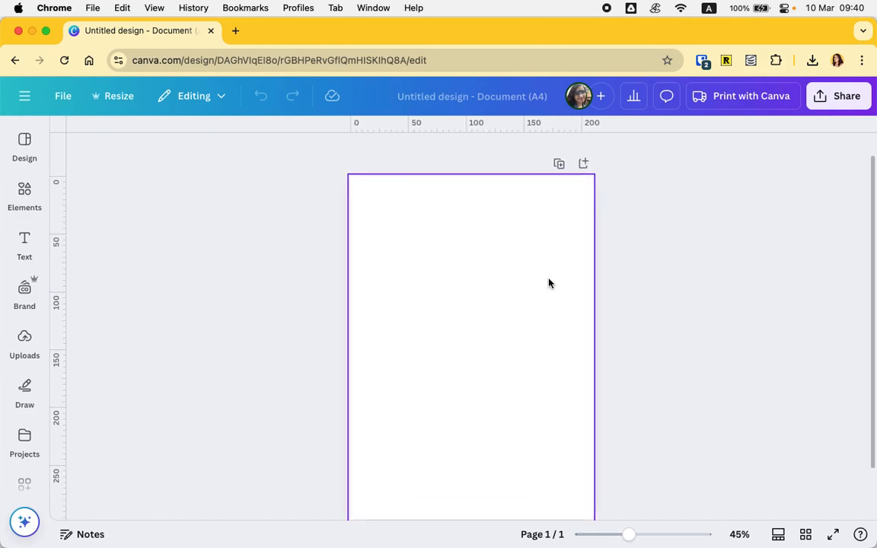
scroll(549, 279, "down", 1)
- Rename the design as 'Maps - ' followed by the person's name
left_click(493, 99)
type("M")
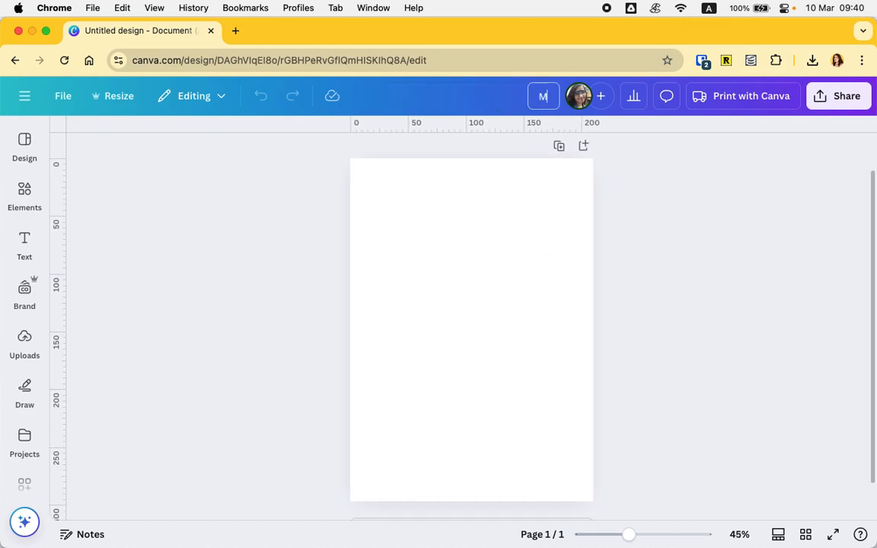
type("aps - Mauricio")
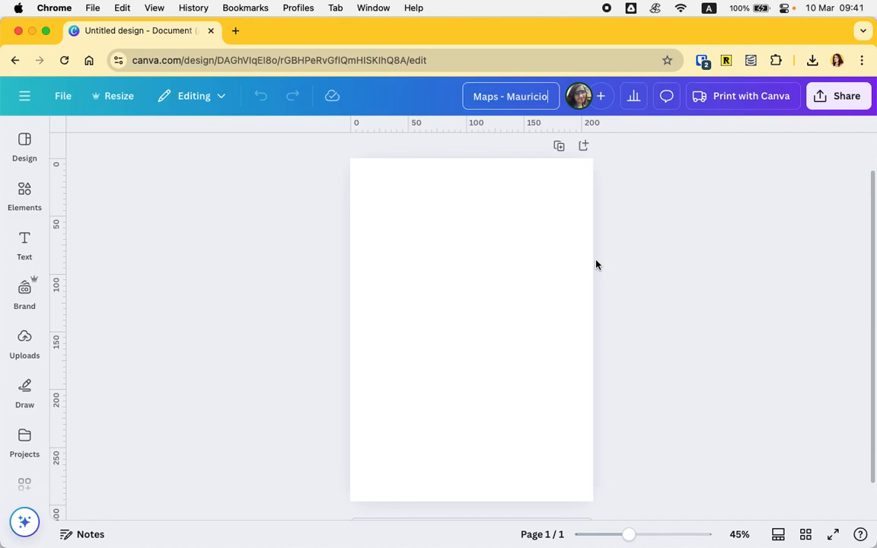
left_click(511, 264)
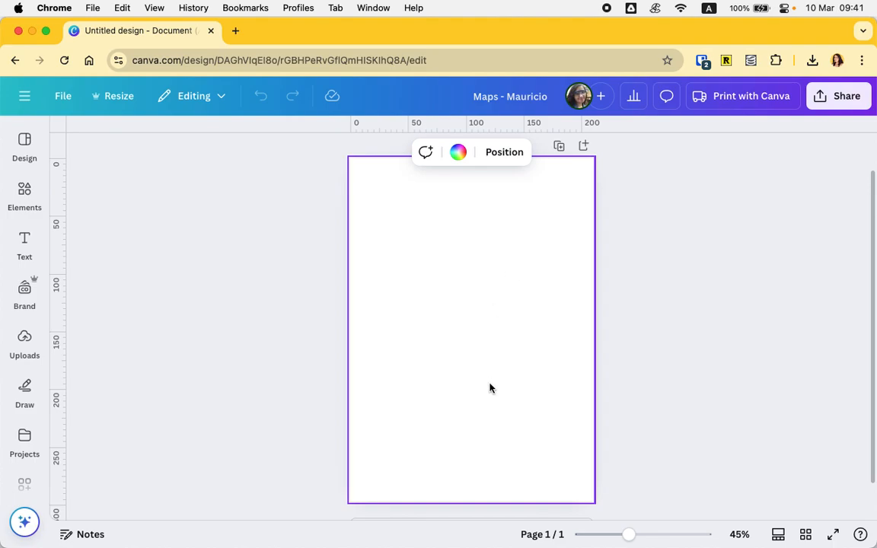
- Check the uploads panel and the Downloads stack in the dock for map files
scroll(491, 388, "down", 2)
scroll(491, 389, "up", 3)
scroll(491, 389, "down", 2)
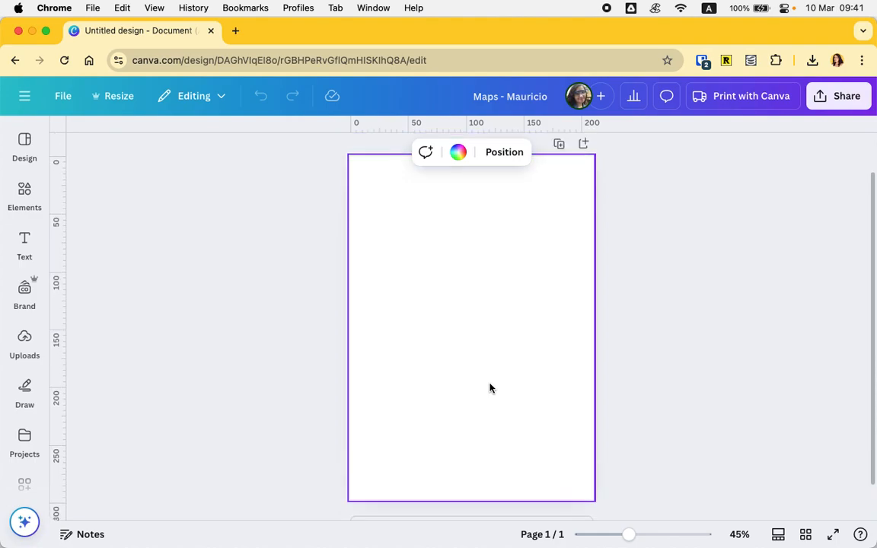
left_click(19, 349)
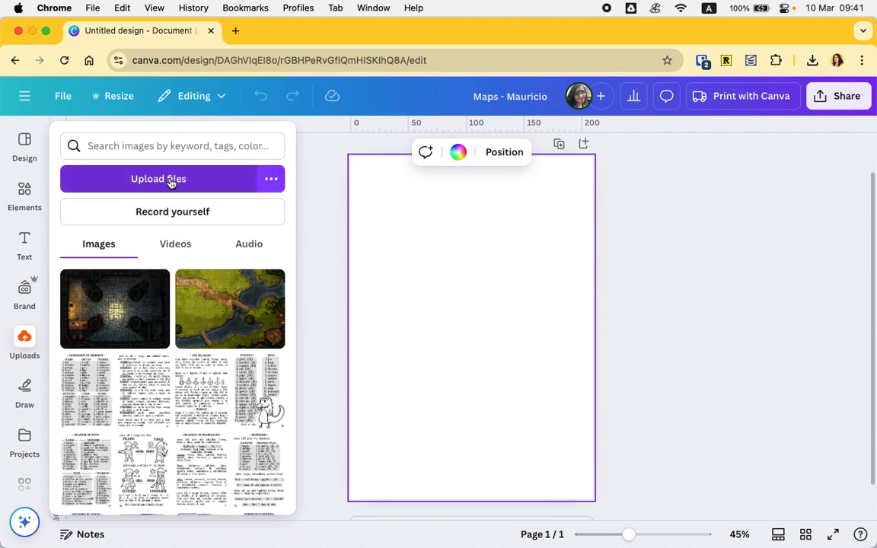
left_click(454, 313)
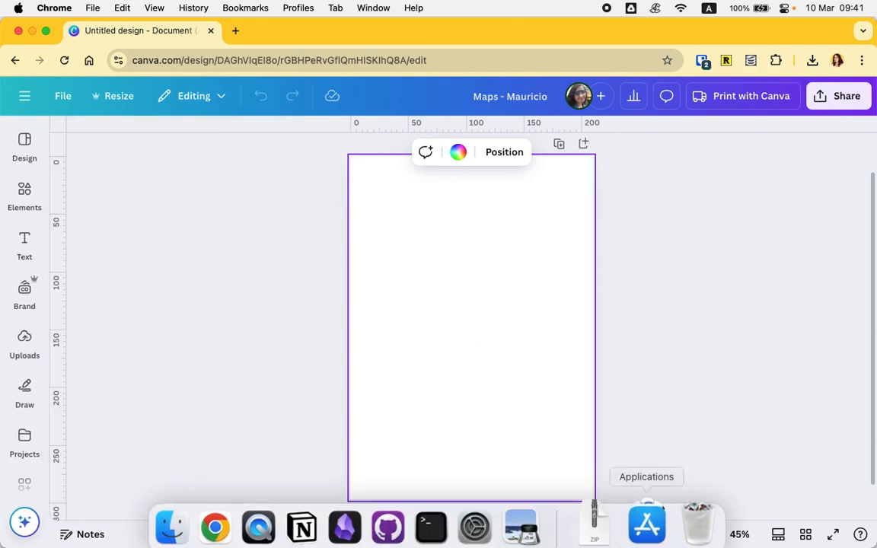
left_click(605, 521)
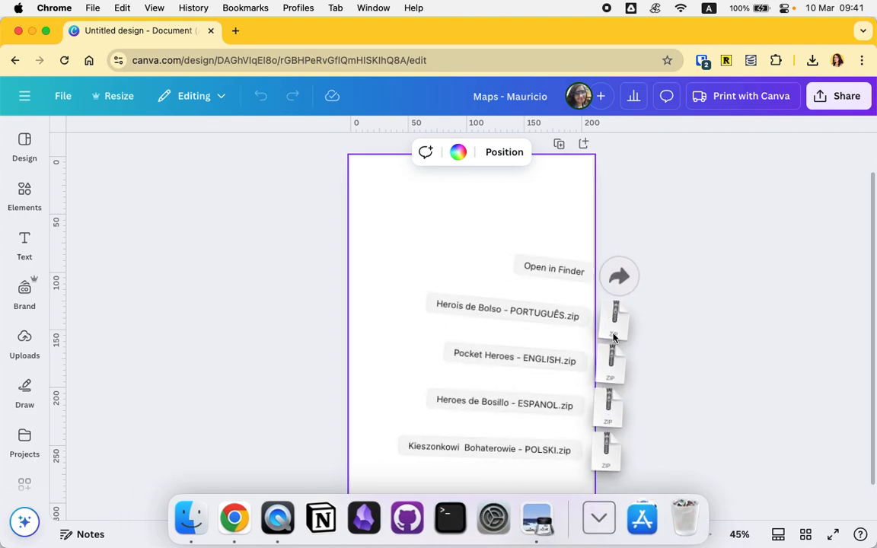
left_click(399, 243)
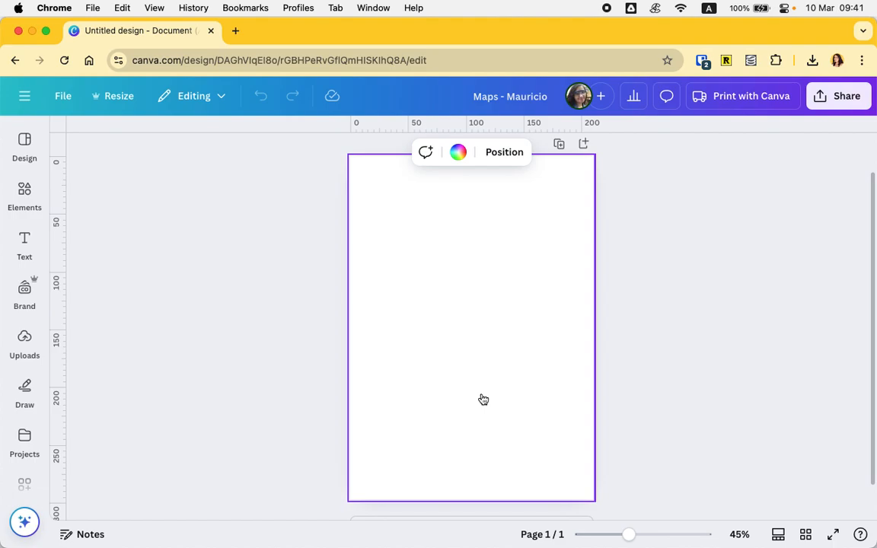
- Add the green river map image from uploads to the first page
left_click(10, 340)
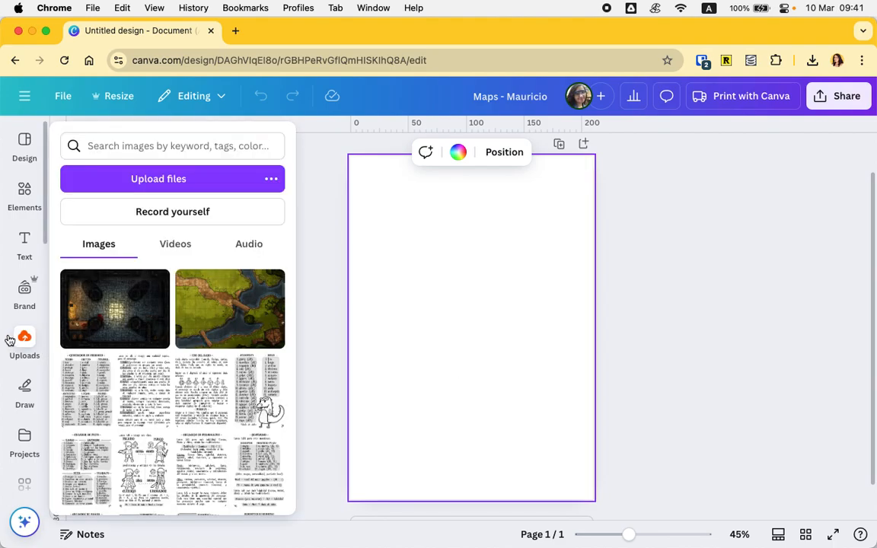
left_click(215, 332)
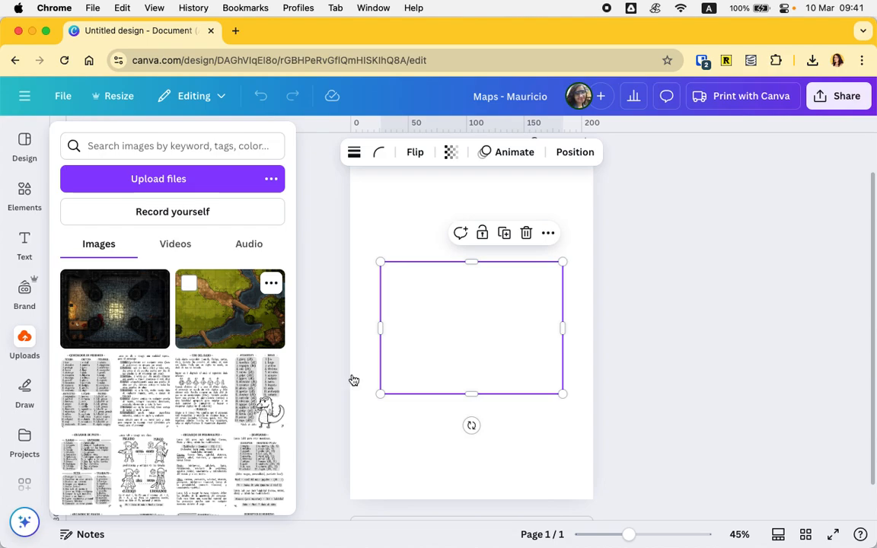
left_click(518, 456)
left_click(466, 327)
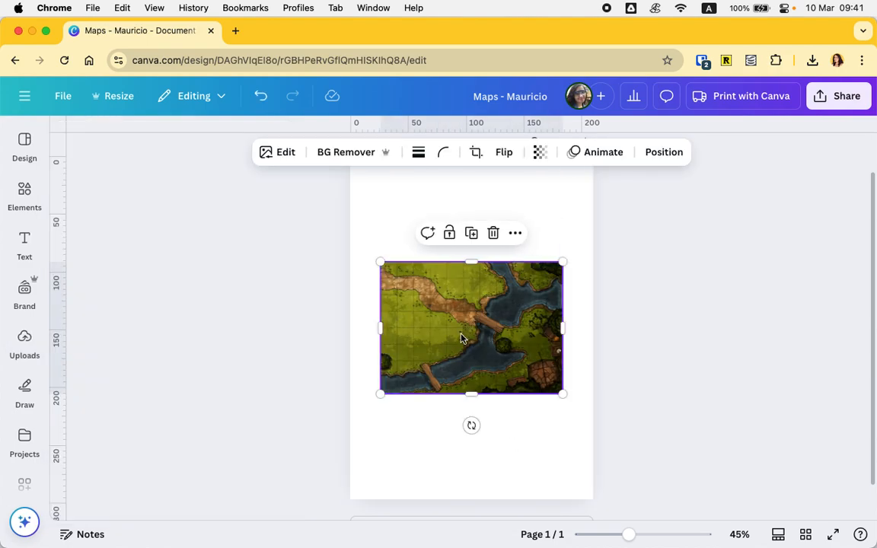
- Rotate the river map 90° and scale it to fill the whole first page
left_click_drag(472, 425, 567, 332)
left_click_drag(441, 329, 367, 256)
scroll(367, 257, "up", 1)
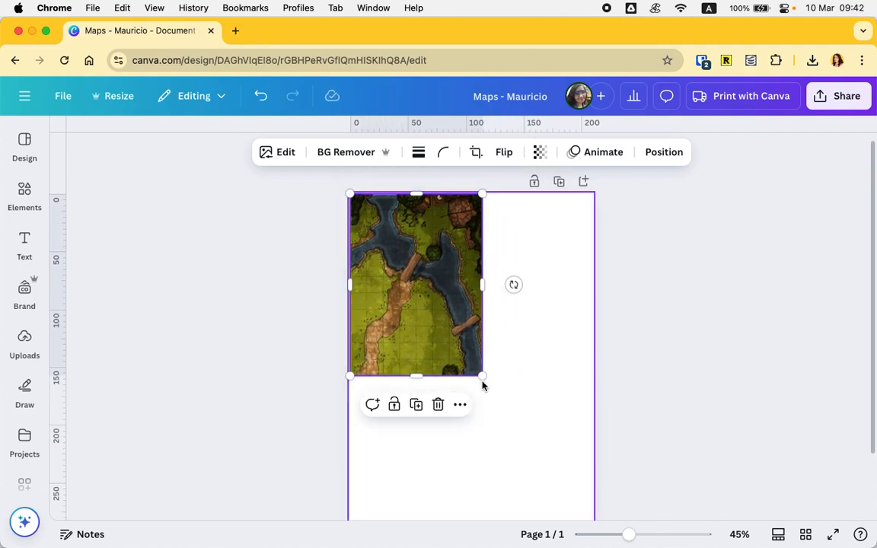
left_click_drag(482, 374, 593, 518)
scroll(528, 408, "down", 2)
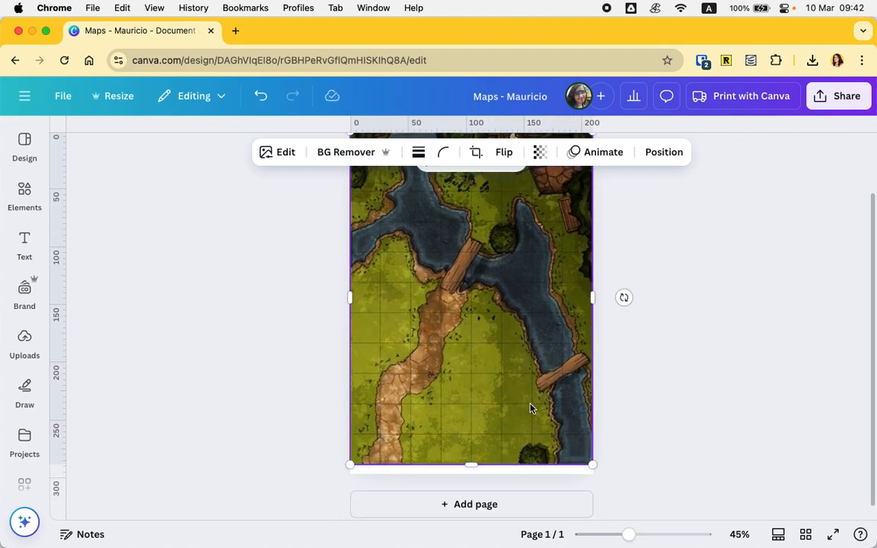
scroll(517, 379, "up", 1)
left_click_drag(514, 374, 514, 363)
left_click(670, 337)
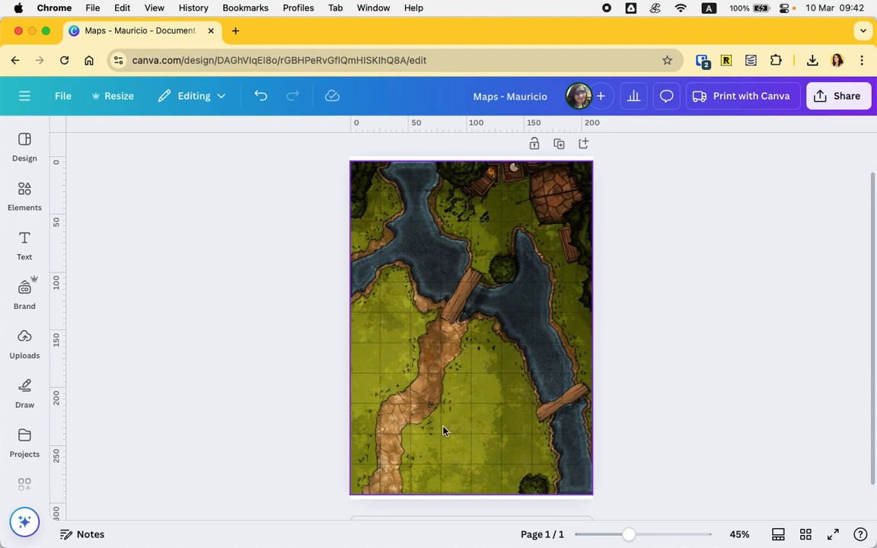
- Add a second page and place the dark dungeon map image from uploads on it
scroll(531, 339, "down", 2)
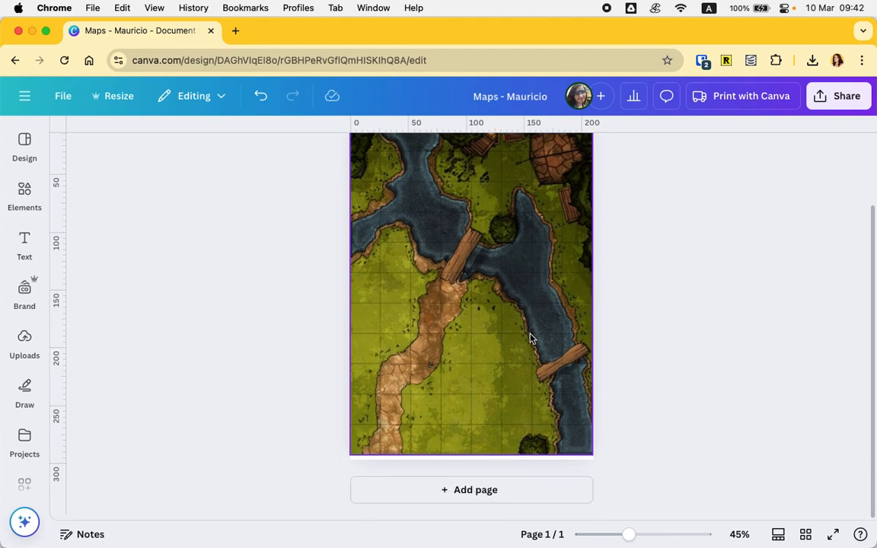
left_click(507, 489)
left_click(25, 339)
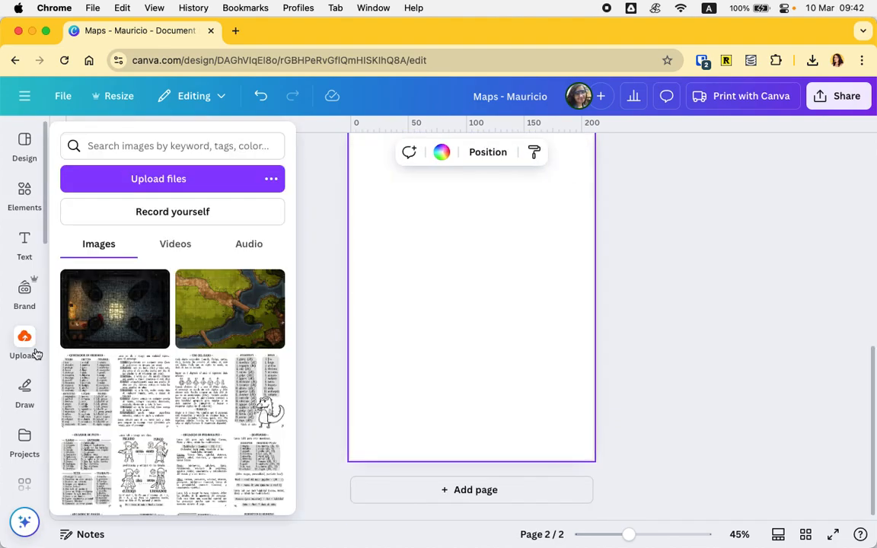
left_click(25, 295)
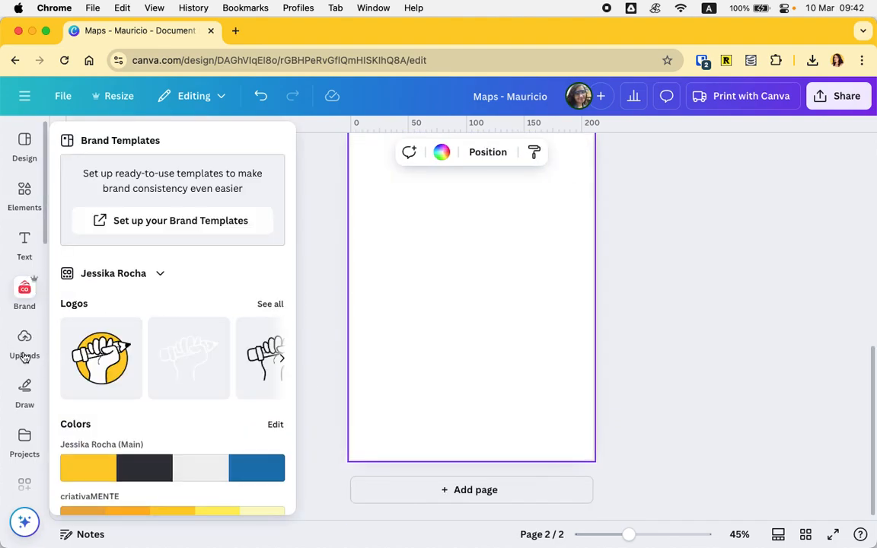
left_click(25, 346)
left_click(116, 322)
scroll(531, 329, "up", 1)
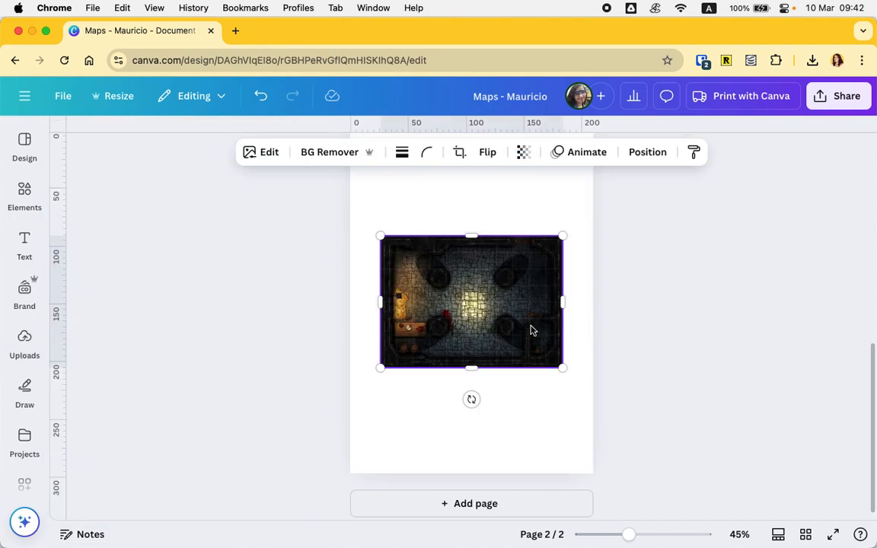
- Rotate the dungeon map 90° and scale it to fill the whole second page
left_click_drag(471, 441, 562, 349)
scroll(638, 329, "up", 2)
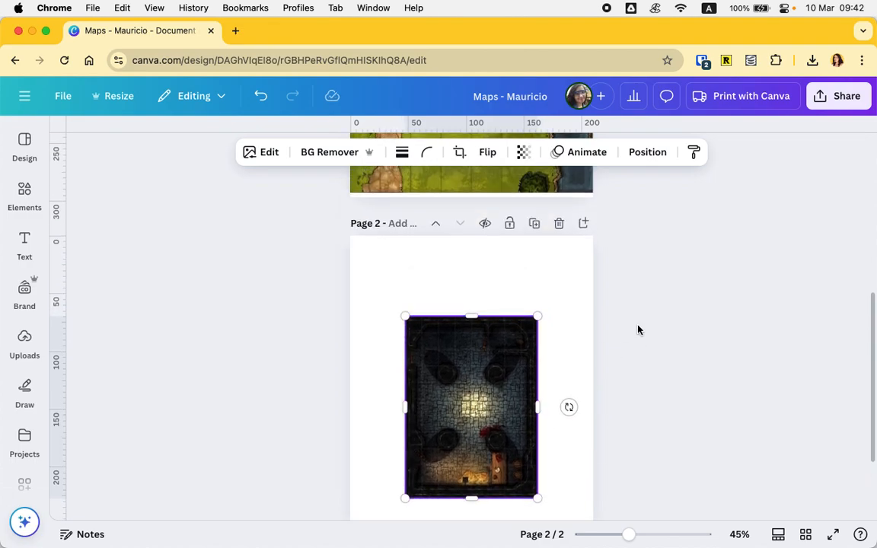
left_click_drag(447, 394, 389, 312)
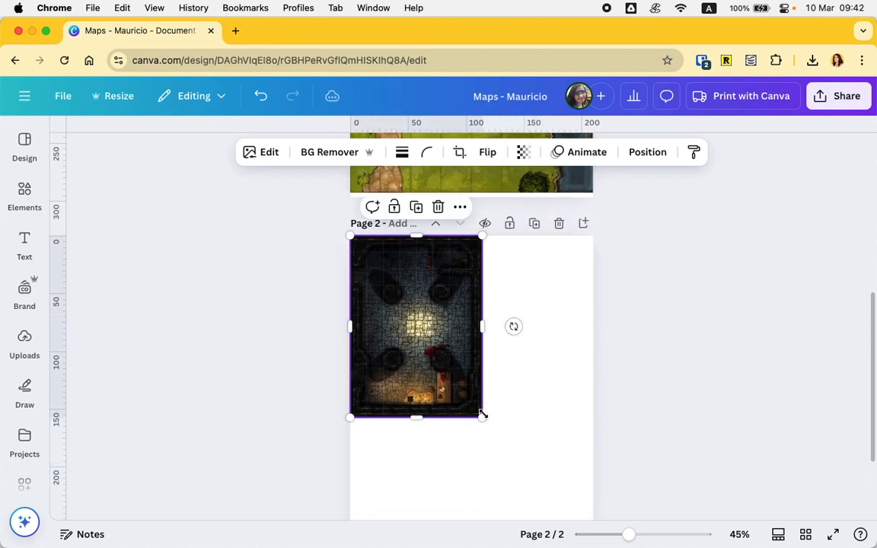
scroll(483, 416, "down", 2)
left_click_drag(484, 333, 602, 478)
scroll(574, 272, "up", 5)
scroll(574, 273, "up", 2)
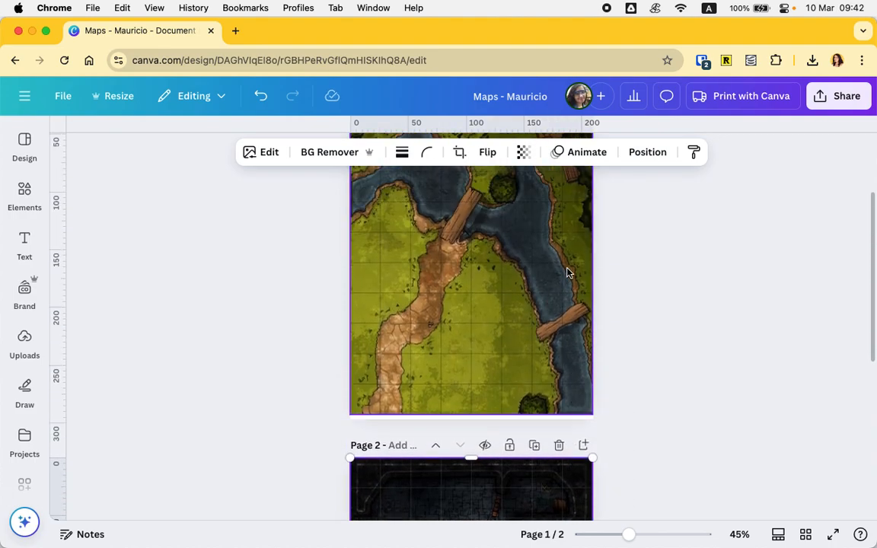
- Scroll through both pages to review the placed maps
scroll(525, 297, "down", 2)
scroll(429, 360, "down", 6)
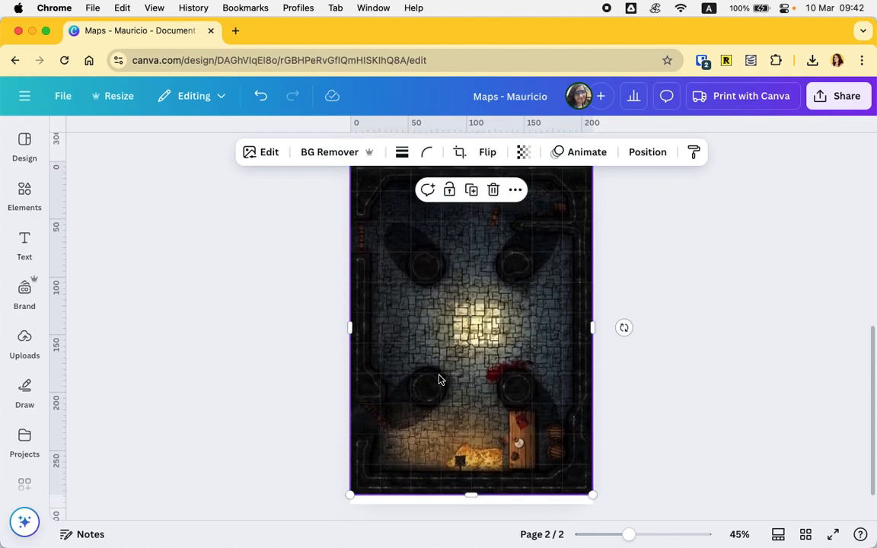
scroll(492, 333, "up", 12)
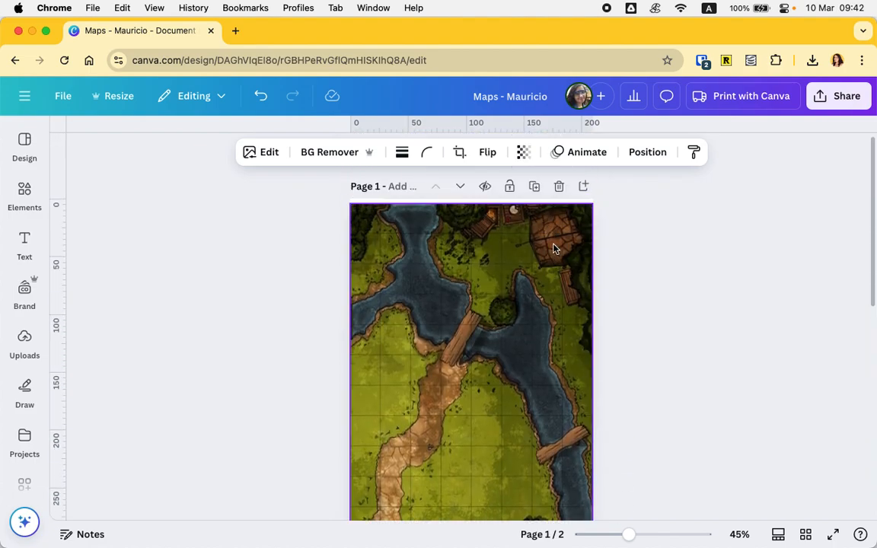
- Scroll through the document to review the maps on the first two pages
scroll(558, 358, "down", 6)
scroll(560, 390, "down", 2)
left_click_drag(547, 346, 505, 323)
left_click(697, 320)
scroll(698, 319, "up", 2)
scroll(698, 320, "up", 7)
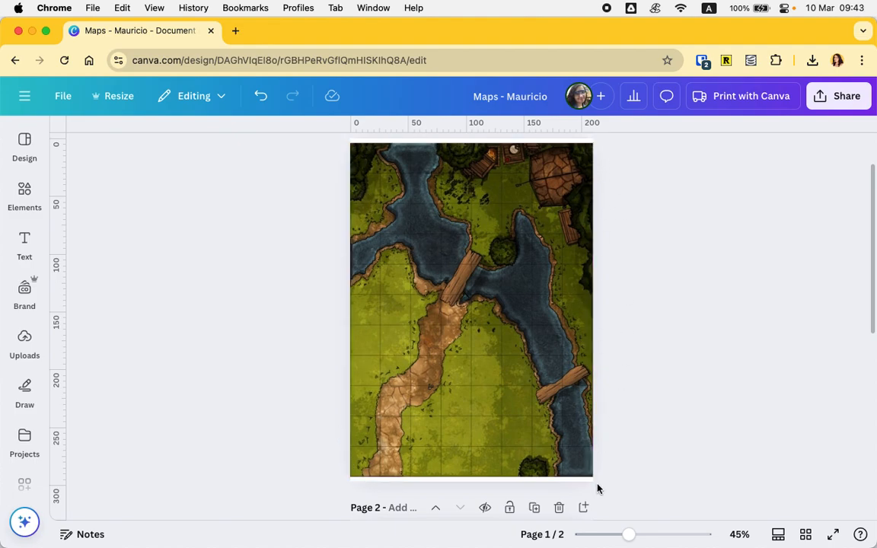
scroll(640, 457, "down", 5)
scroll(668, 457, "down", 3)
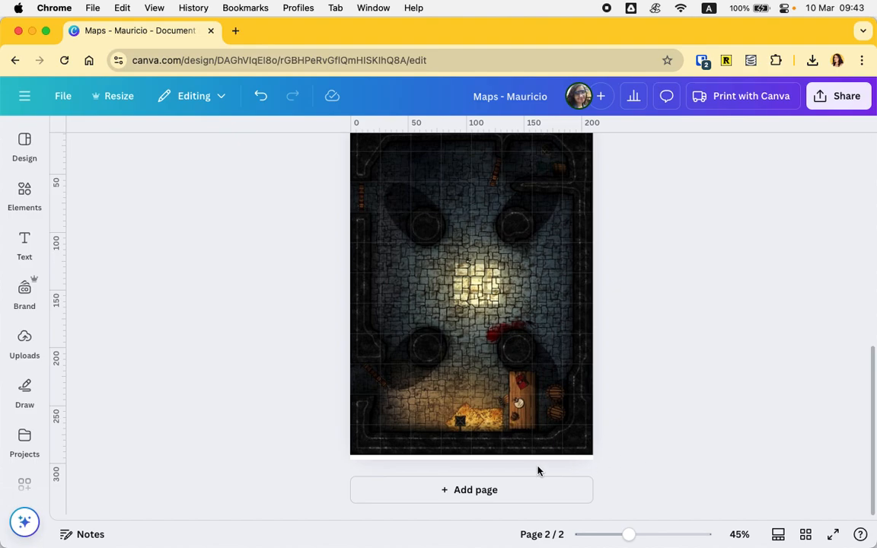
- Add a third page and insert both the dungeon map and the river map from uploads onto it
left_click(520, 491)
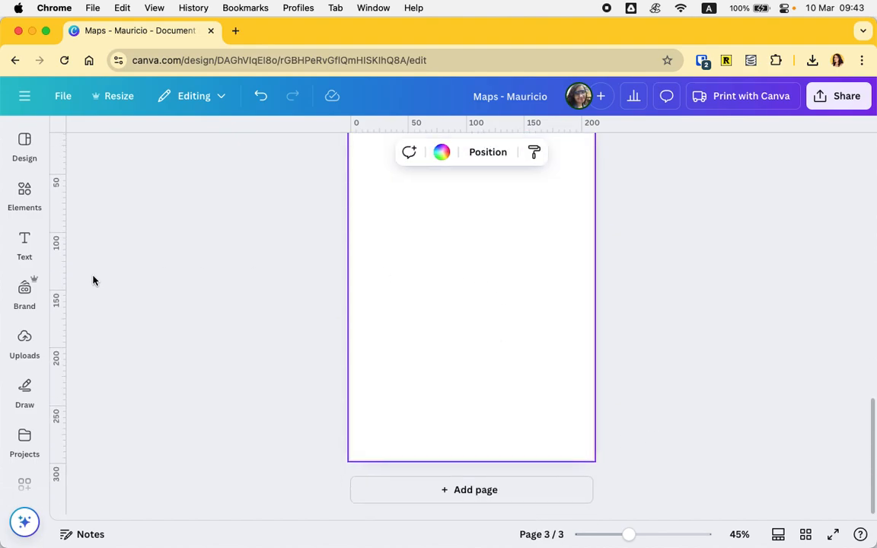
left_click(24, 343)
left_click(163, 302)
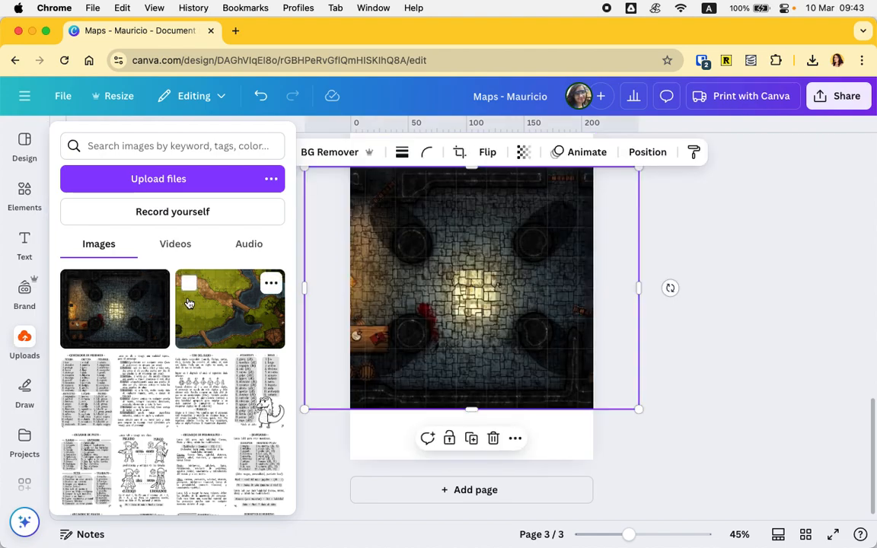
left_click(189, 304)
- Shrink the river map to the page width and position it at the top of page three
scroll(493, 329, "up", 2)
left_click_drag(486, 388, 526, 334)
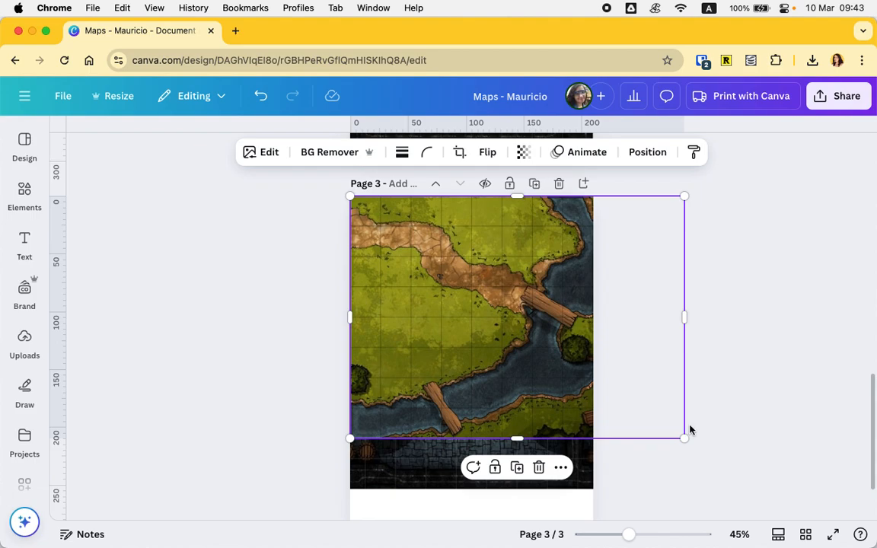
left_click_drag(683, 439, 589, 381)
left_click(497, 435)
left_click_drag(501, 436, 513, 420)
- Resize the dungeon map below the river map on page three, then delete it
scroll(551, 491, "down", 2)
left_click_drag(685, 219, 583, 297)
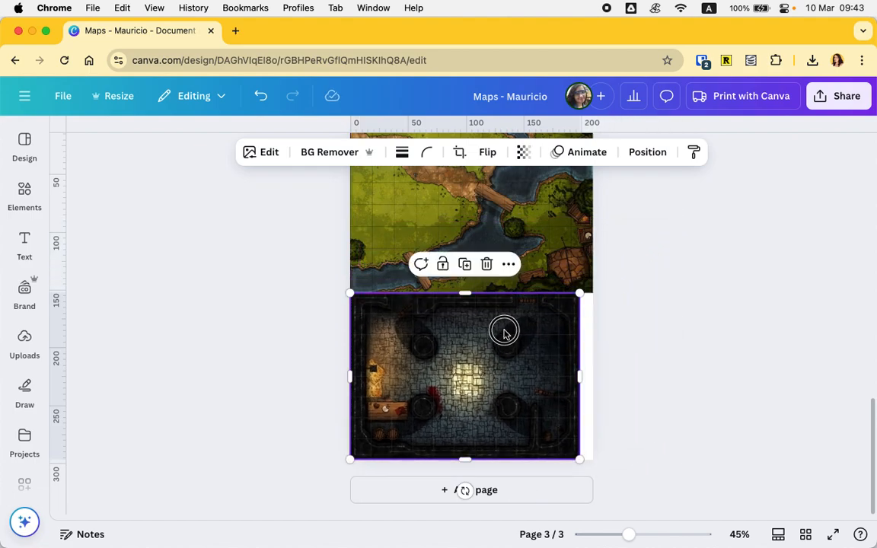
left_click_drag(503, 329, 509, 329)
left_click(767, 335)
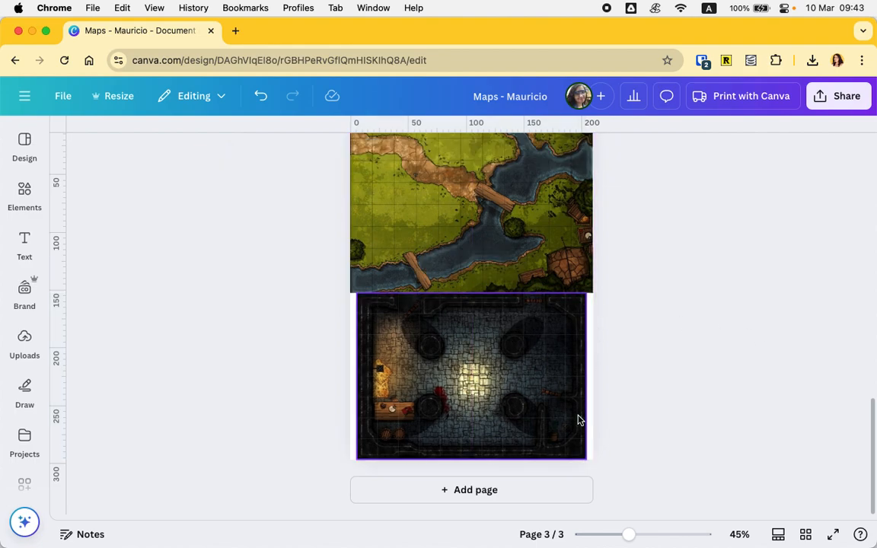
scroll(578, 420, "up", 3)
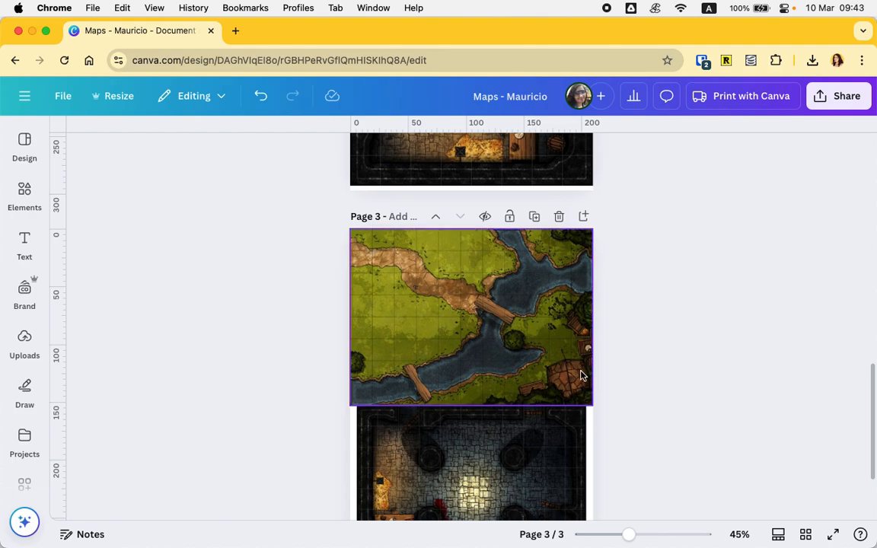
left_click(567, 430)
key("BackSpace")
- Enlarge the river map on page three so it fills the full page height, overflowing past the side
scroll(568, 430, "up", 5)
scroll(417, 326, "up", 6)
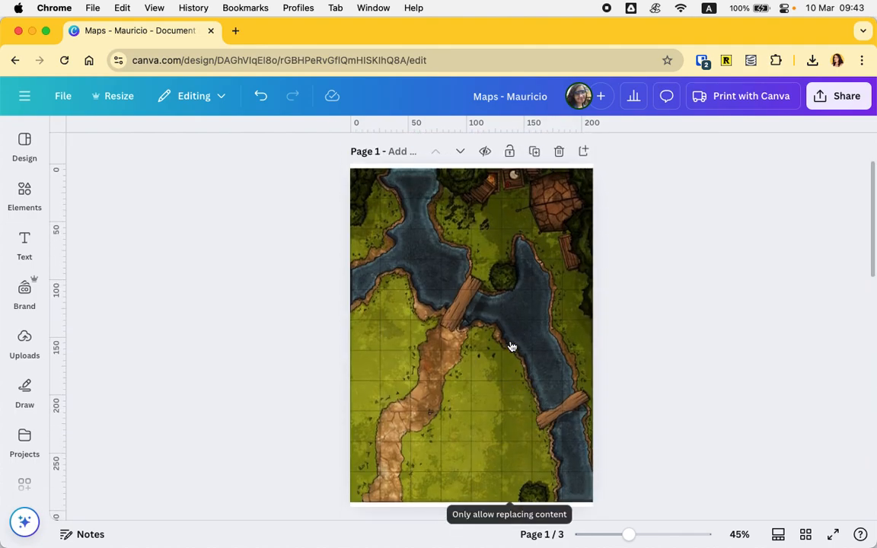
scroll(460, 346, "down", 10)
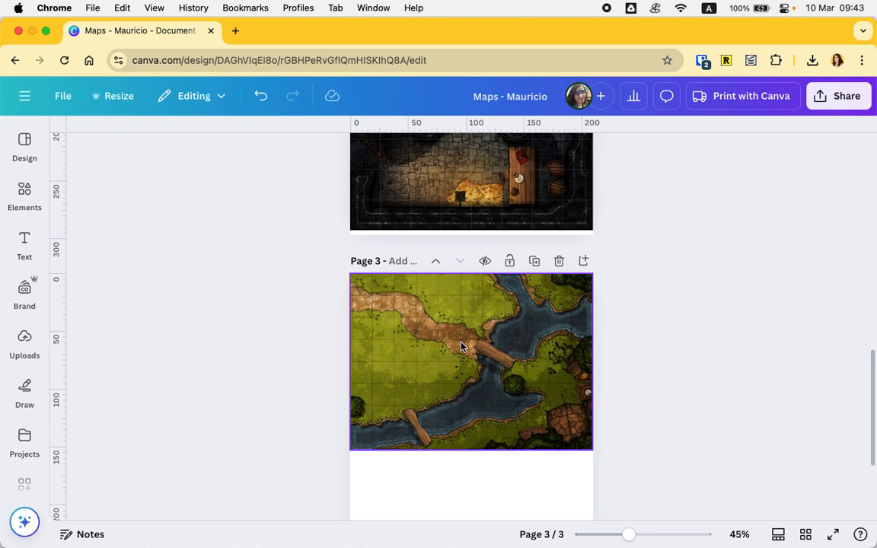
left_click(462, 345)
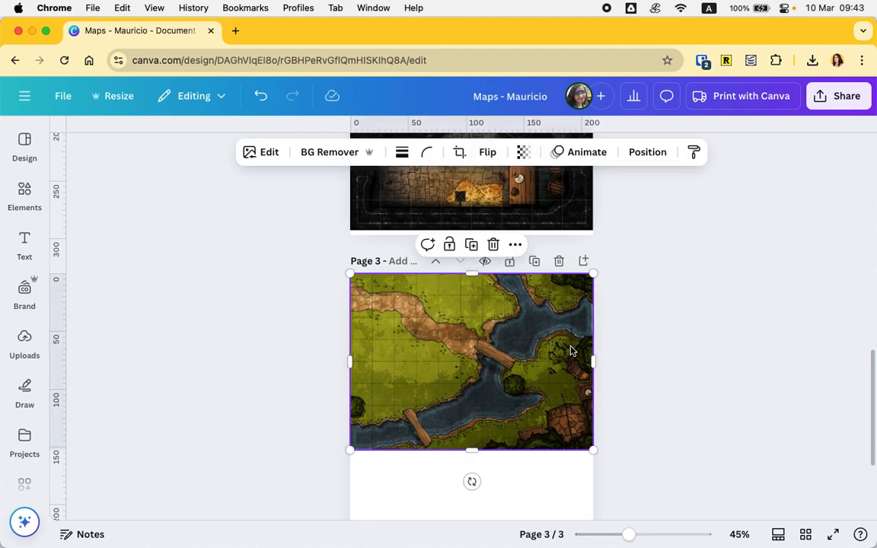
scroll(573, 351, "down", 3)
scroll(513, 227, "up", 6)
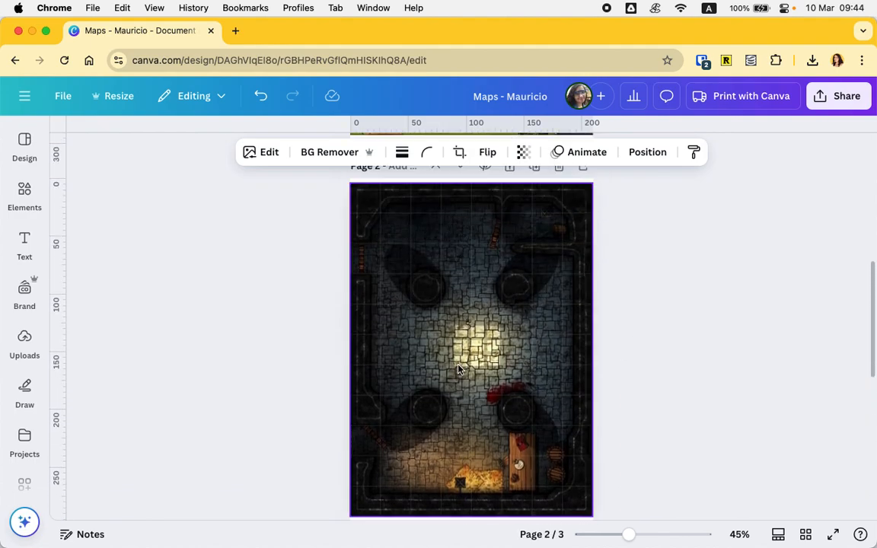
scroll(495, 384, "down", 5)
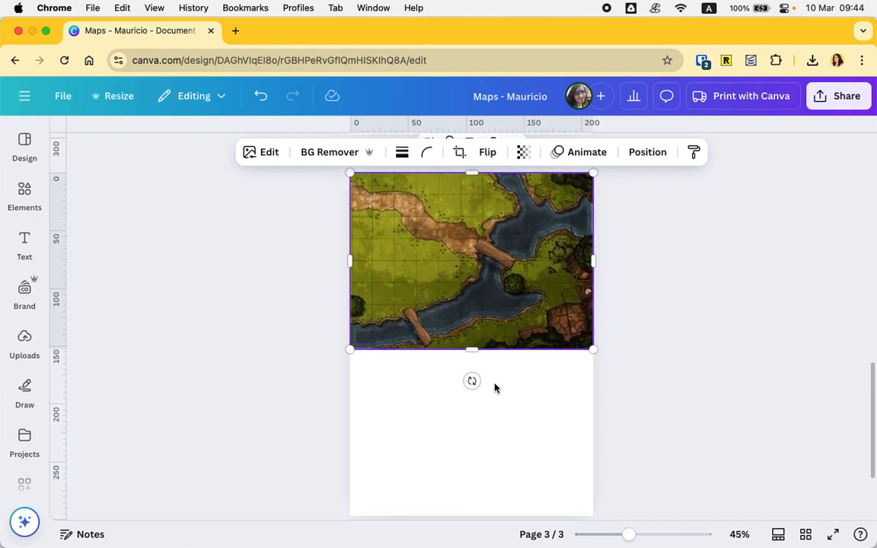
scroll(474, 302, "up", 1)
scroll(474, 302, "down", 1)
left_click_drag(617, 364, 809, 537)
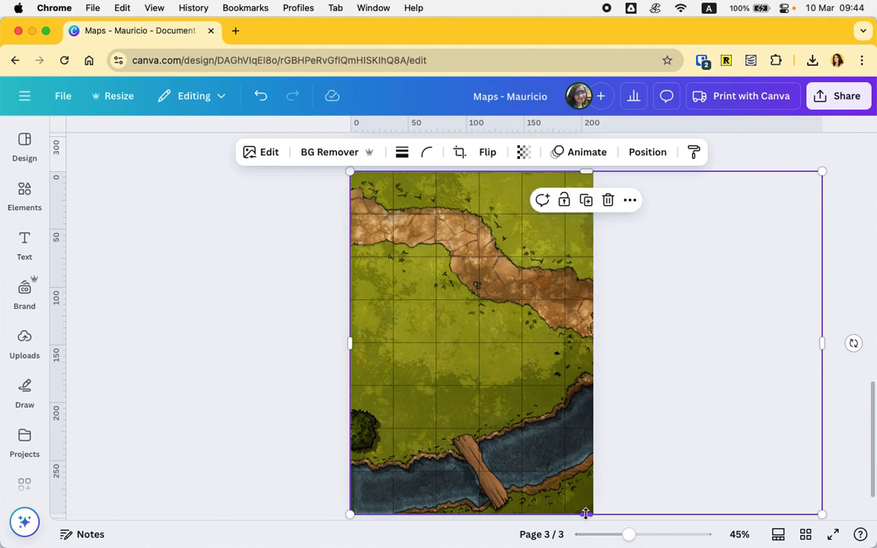
- Nudge the enlarged river map so its left edge lines up with the page's left edge
left_click_drag(525, 361, 531, 362)
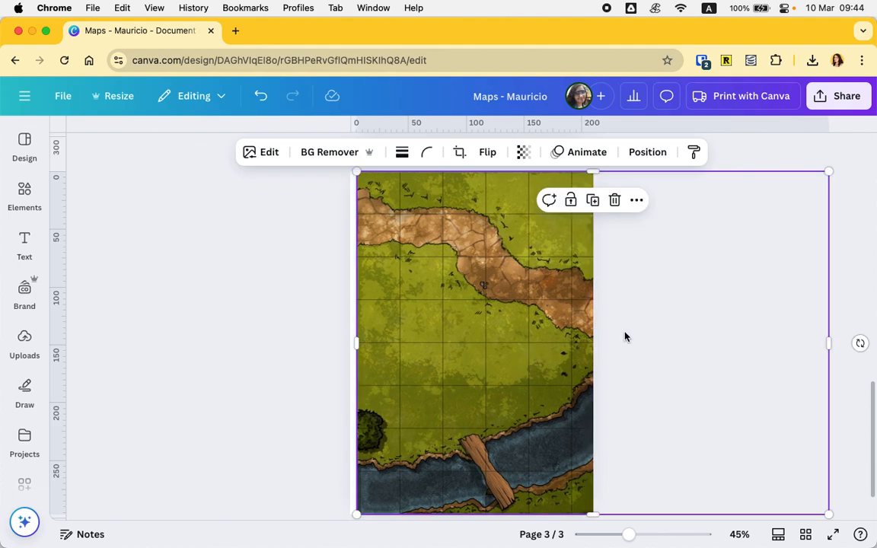
scroll(625, 336, "up", 5)
scroll(625, 337, "up", 2)
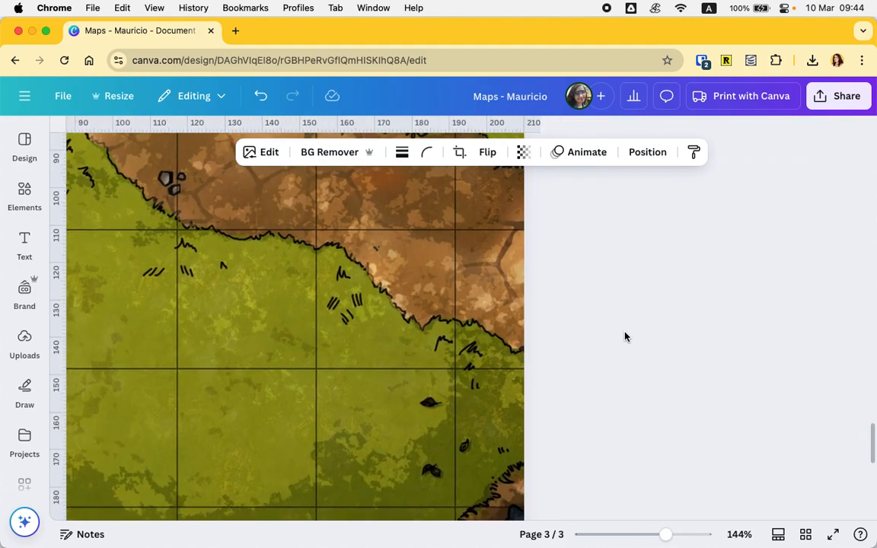
left_click_drag(447, 320, 445, 324)
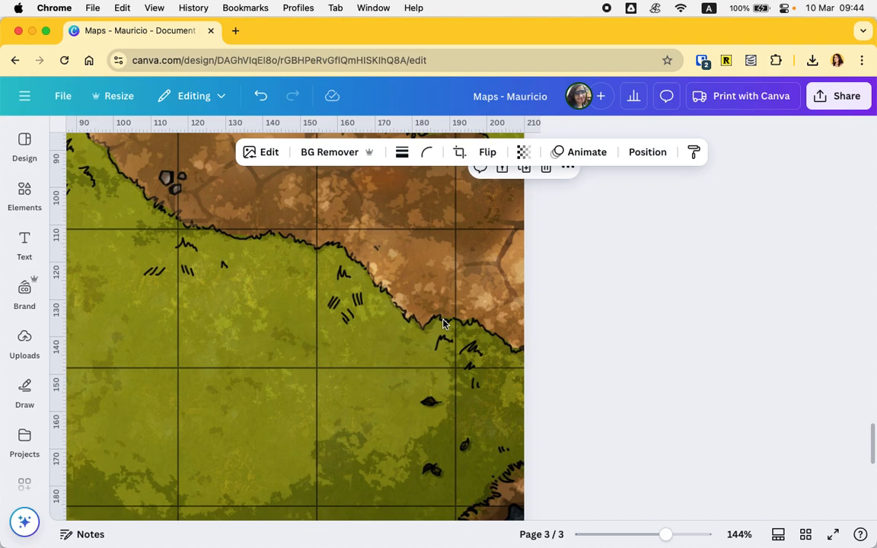
scroll(445, 324, "down", 10)
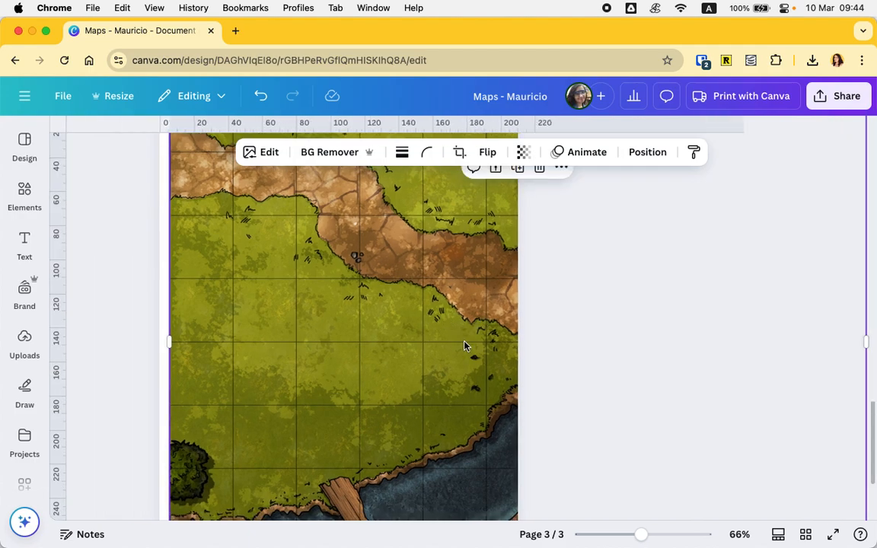
left_click_drag(464, 337, 465, 342)
scroll(519, 320, "up", 5)
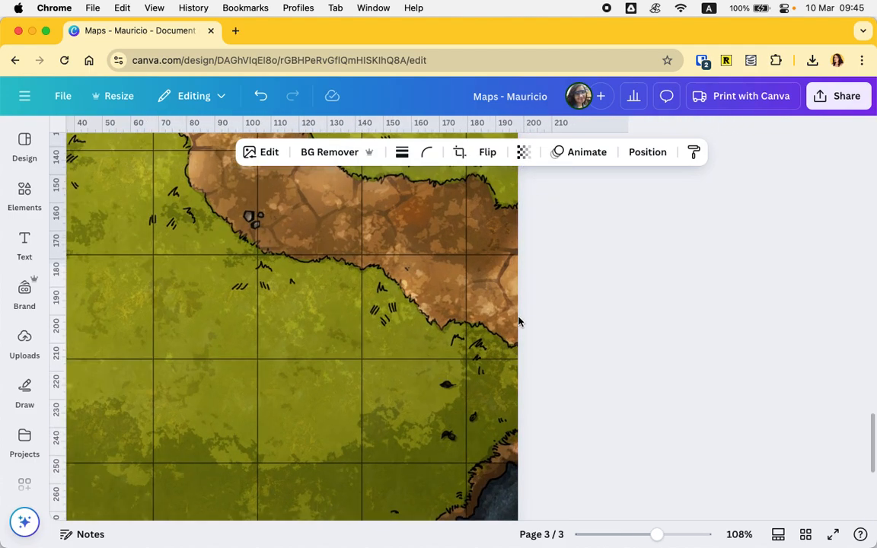
scroll(519, 319, "up", 2)
scroll(486, 333, "right", 1)
left_click_drag(486, 333, 488, 332)
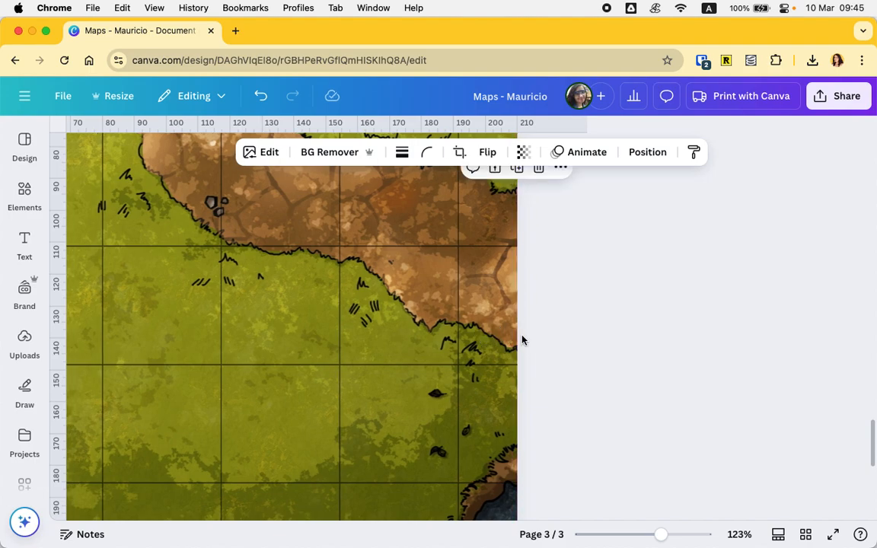
scroll(521, 339, "down", 10)
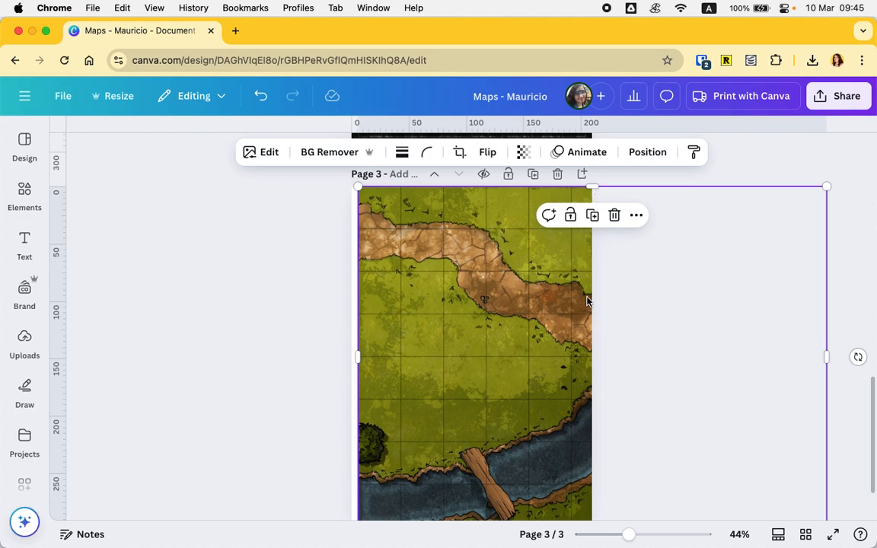
scroll(584, 308, "down", 2)
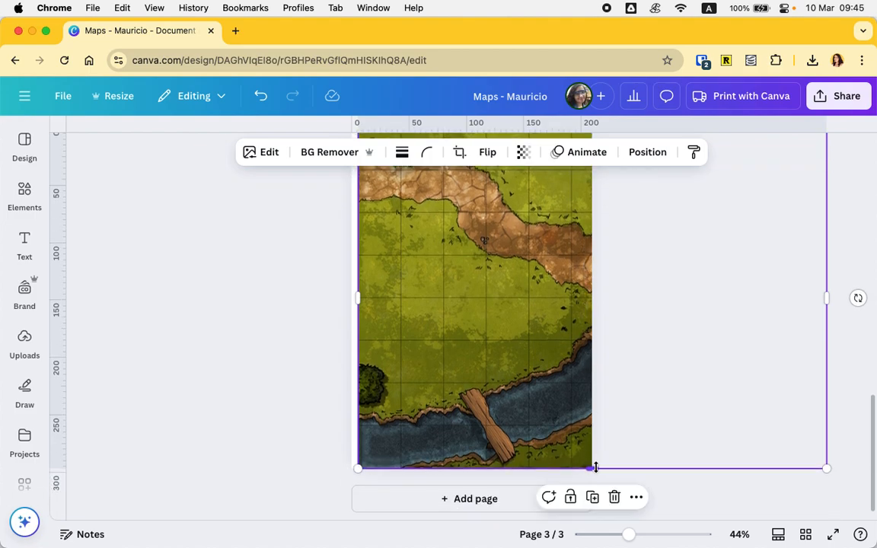
scroll(594, 271, "up", 4)
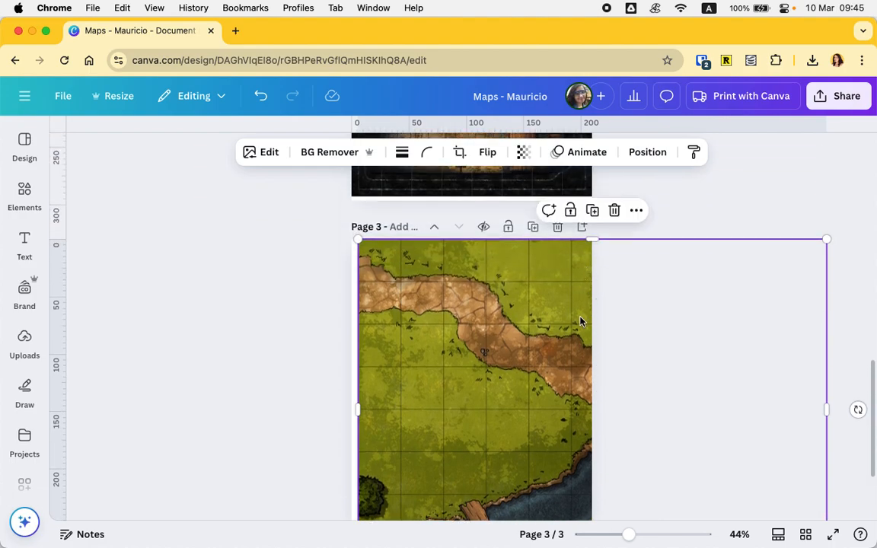
scroll(582, 319, "down", 3)
left_click(225, 296)
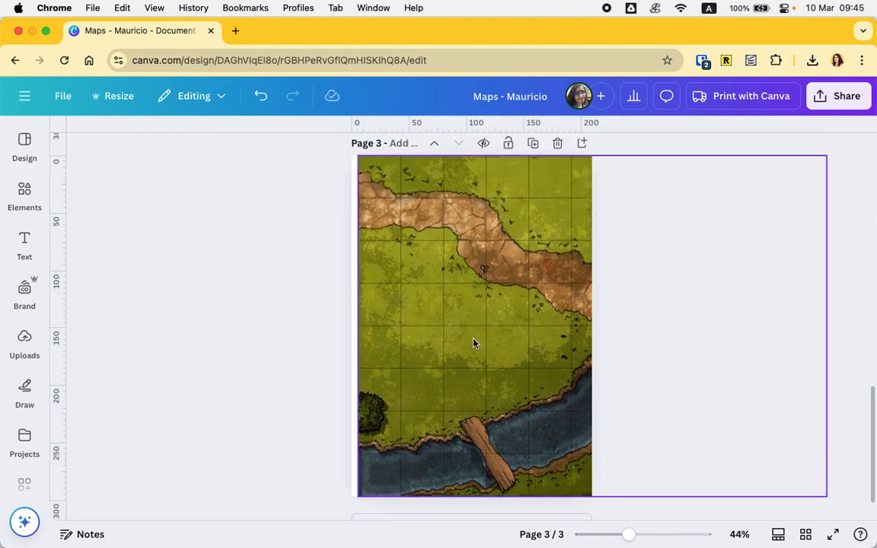
- Duplicate page three and slide the copy's river map left to show the map's other end
left_click(534, 144)
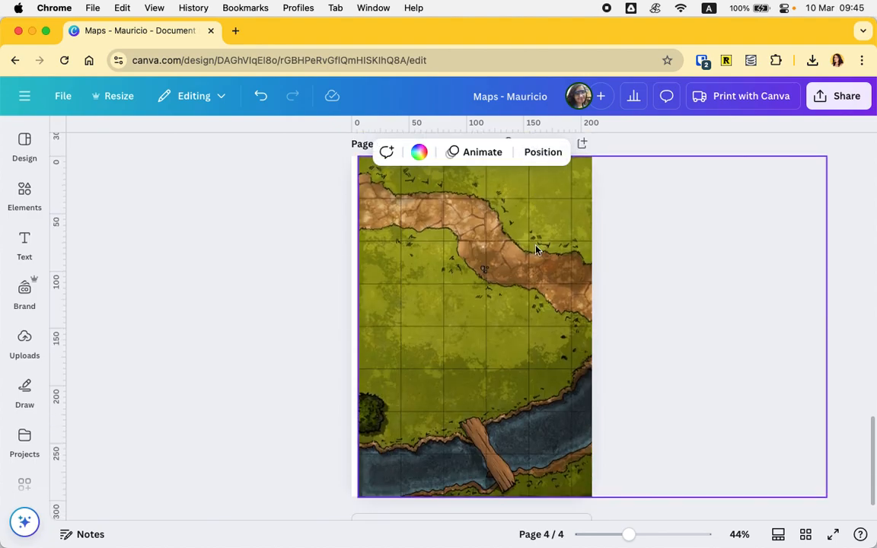
left_click(538, 310)
left_click_drag(539, 310, 301, 311)
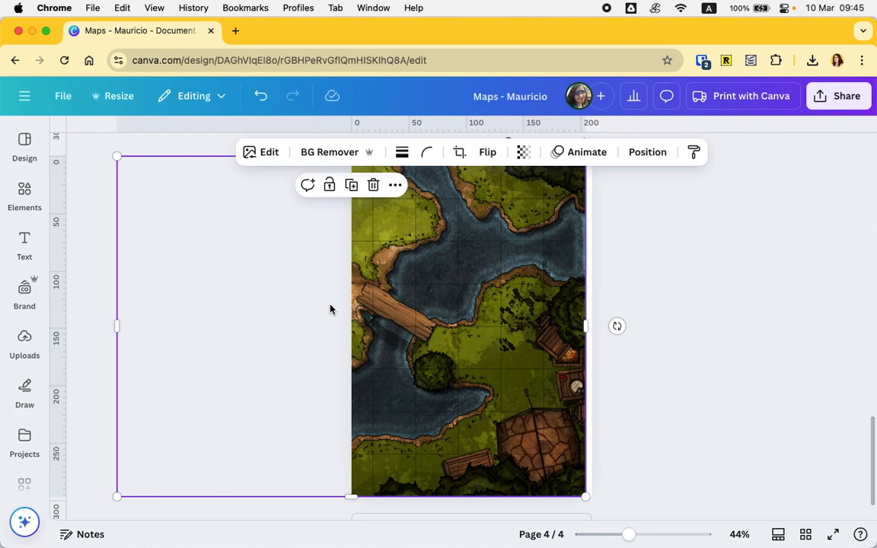
left_click(597, 309)
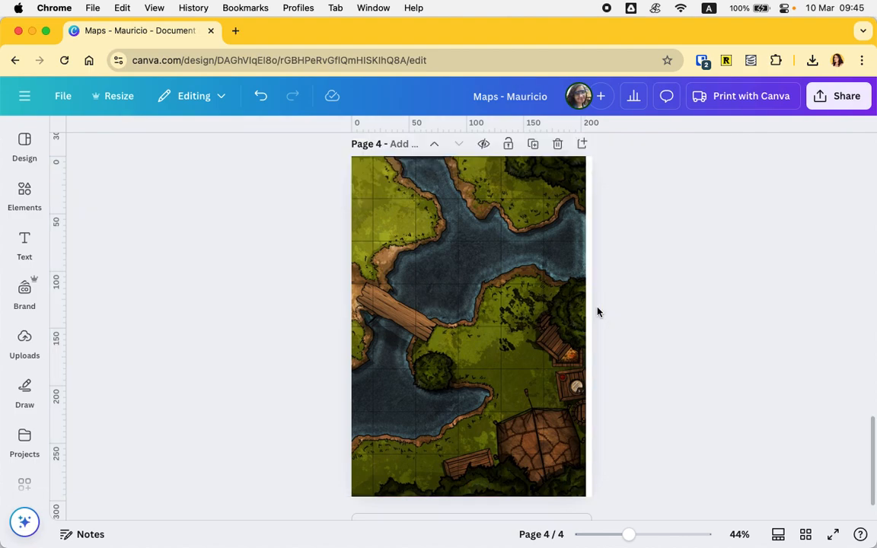
- Zoom in and out to inspect the river map on page four
scroll(323, 240, "up", 5)
scroll(360, 269, "up", 1)
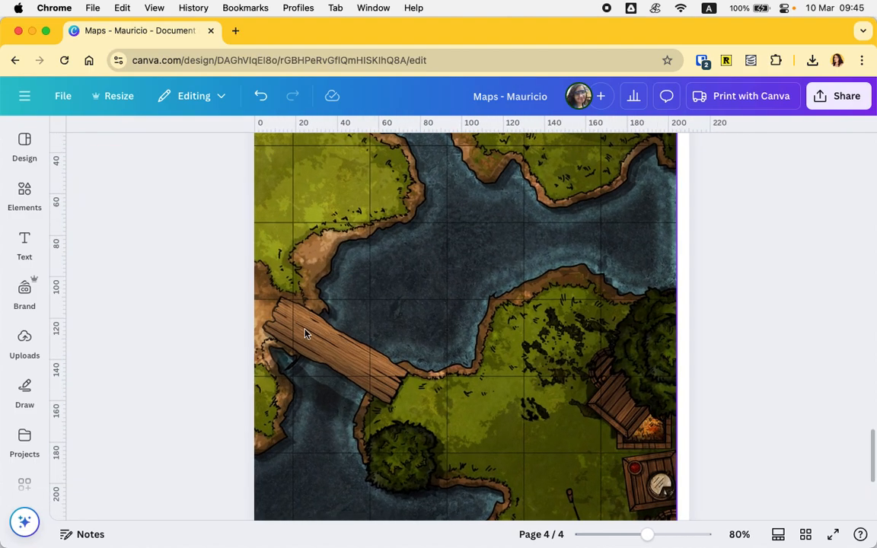
left_click(317, 329)
left_click_drag(307, 330, 308, 328)
scroll(771, 300, "down", 10)
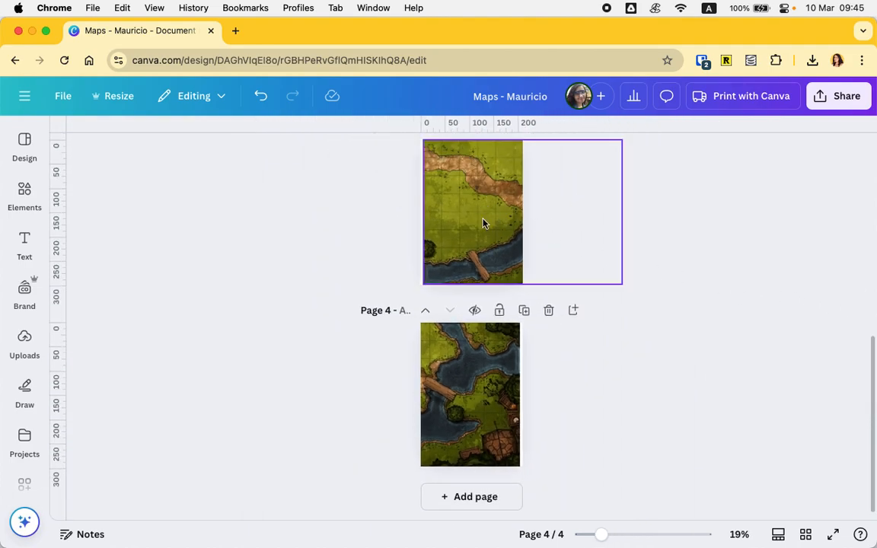
scroll(483, 223, "up", 3)
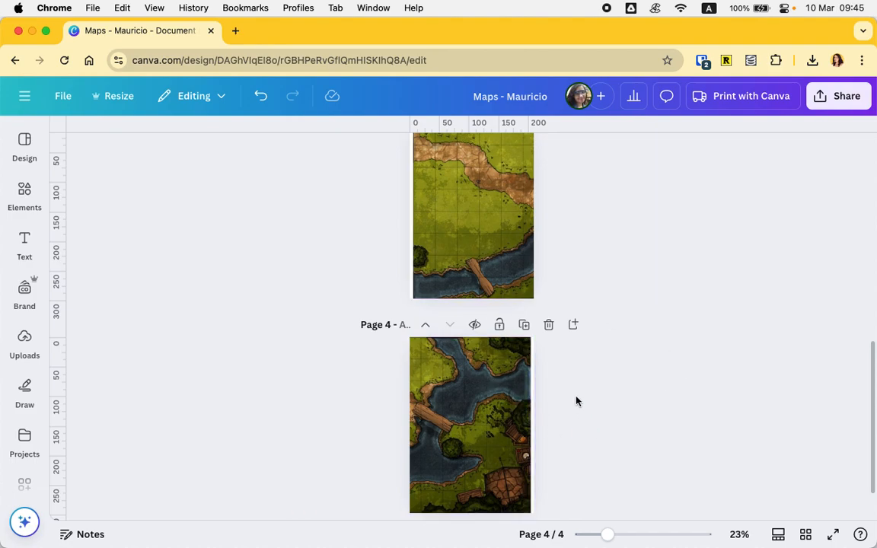
- Duplicate page four and shrink the copy's river map back to the page width
left_click(524, 325)
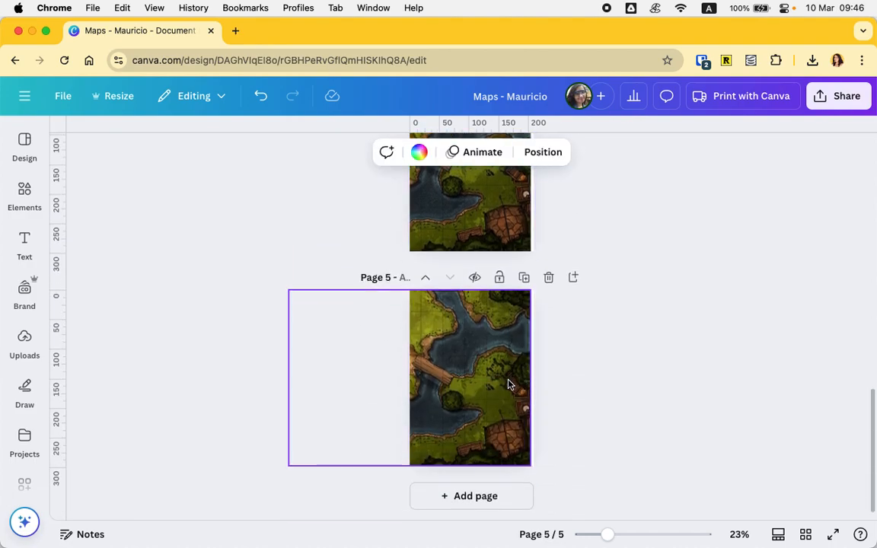
left_click(480, 371)
left_click_drag(290, 464, 432, 407)
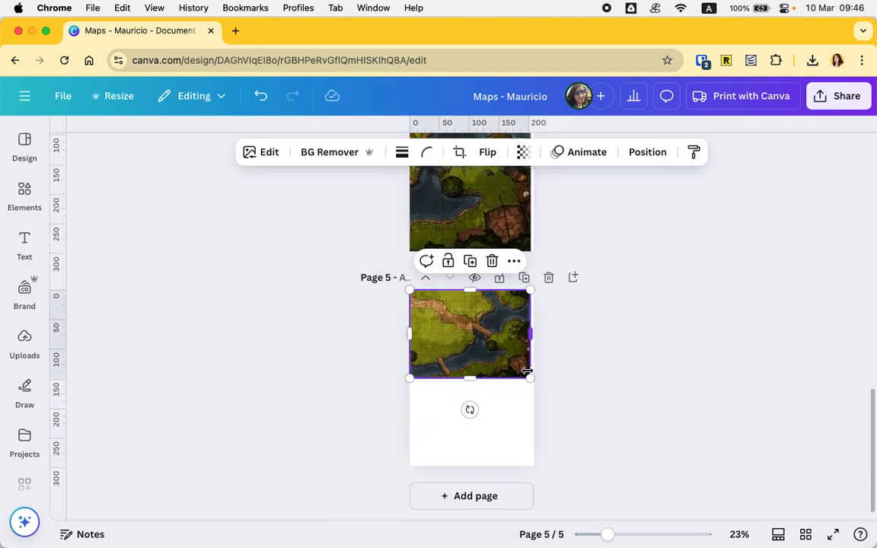
left_click_drag(530, 378, 533, 381)
- Center the river map vertically on page five
scroll(508, 373, "up", 5)
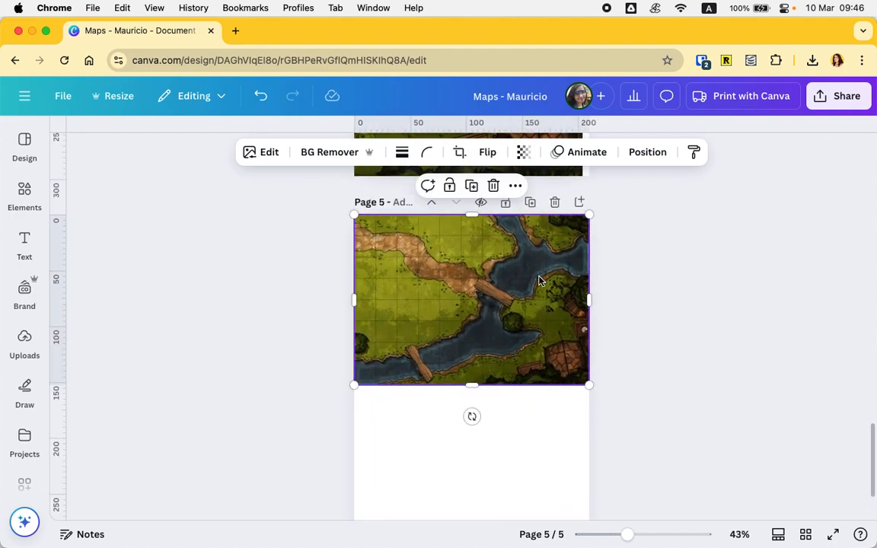
scroll(538, 281, "down", 1)
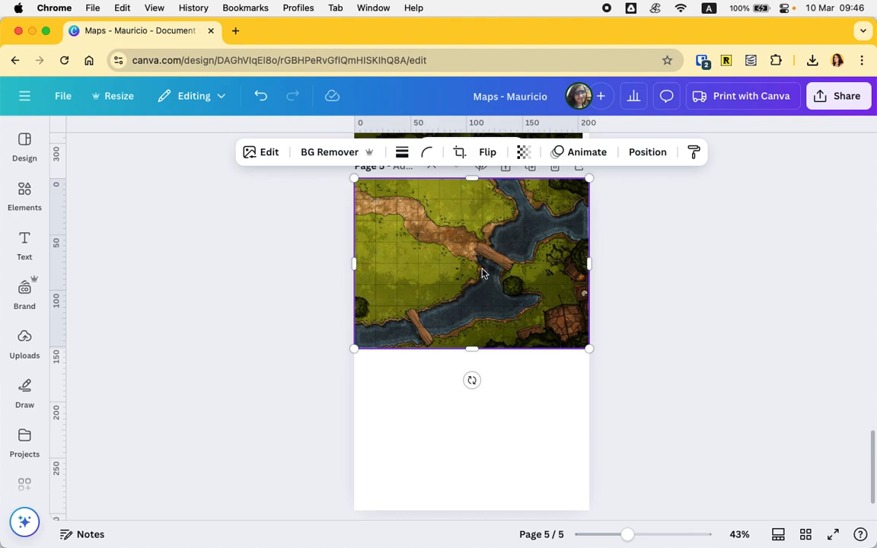
left_click_drag(482, 273, 482, 351)
left_click_drag(587, 259, 581, 266)
left_click_drag(509, 338, 511, 336)
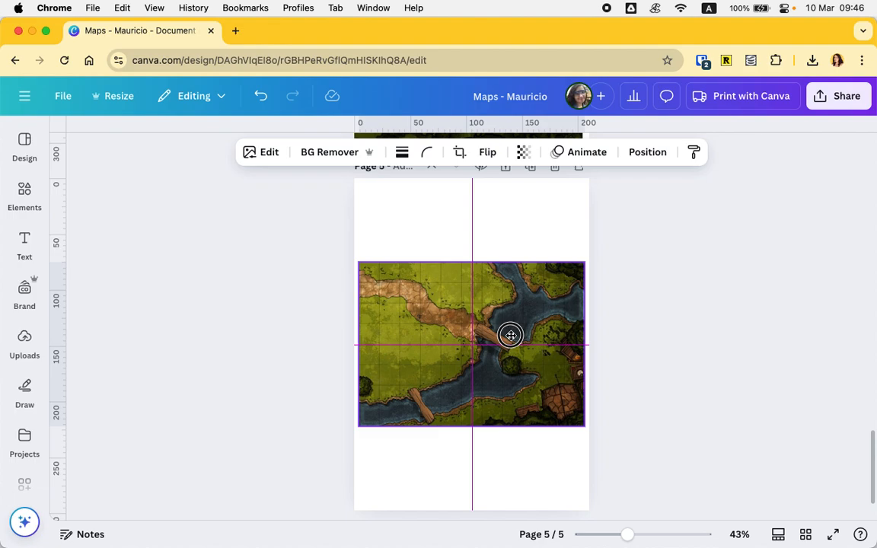
- Crop the river map on page five down to its top-left quarter
left_click_drag(510, 334, 511, 333)
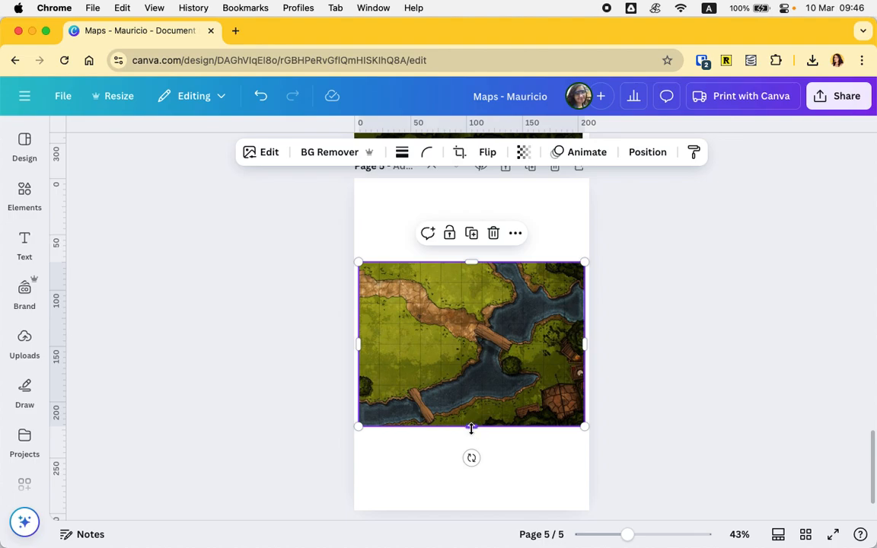
left_click_drag(473, 427, 472, 349)
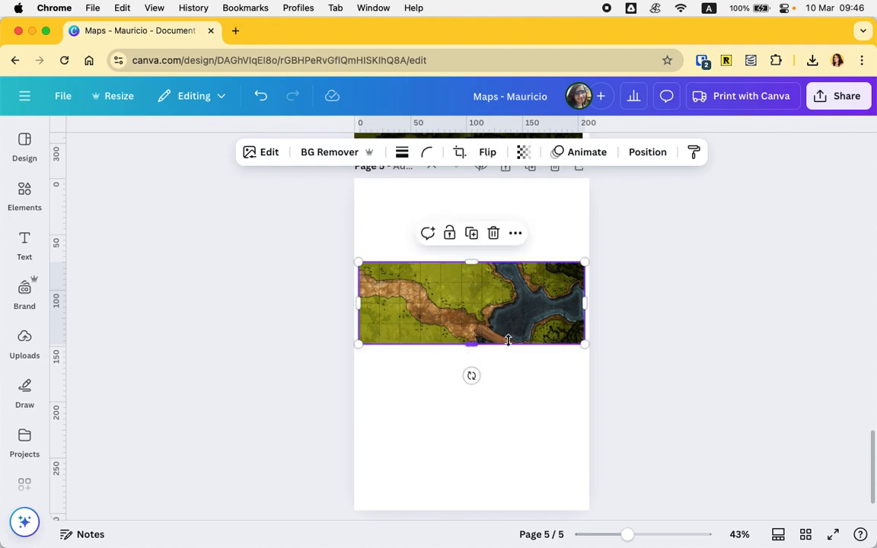
left_click_drag(585, 299, 473, 294)
left_click(521, 414)
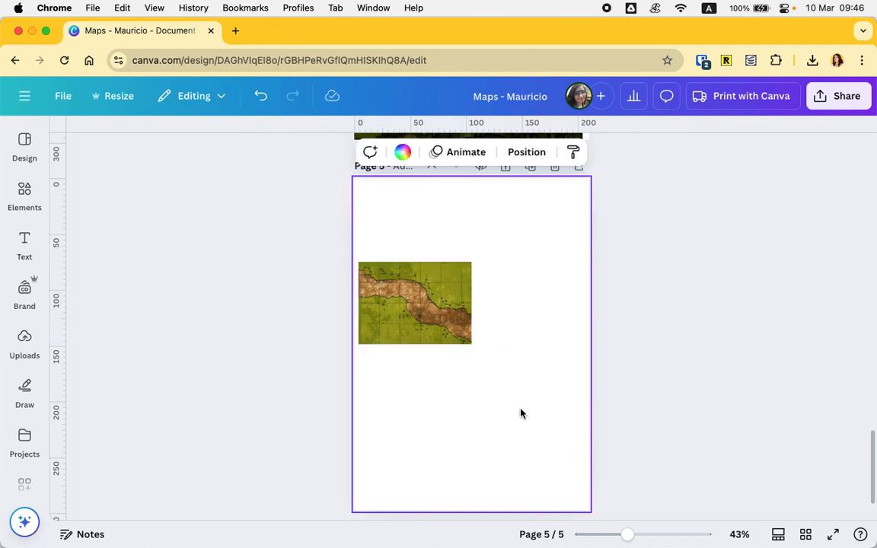
- Duplicate the quarter piece to its right, then copy both pieces below to form a two-by-two grid
left_click(417, 317)
left_click_drag(435, 314, 512, 319)
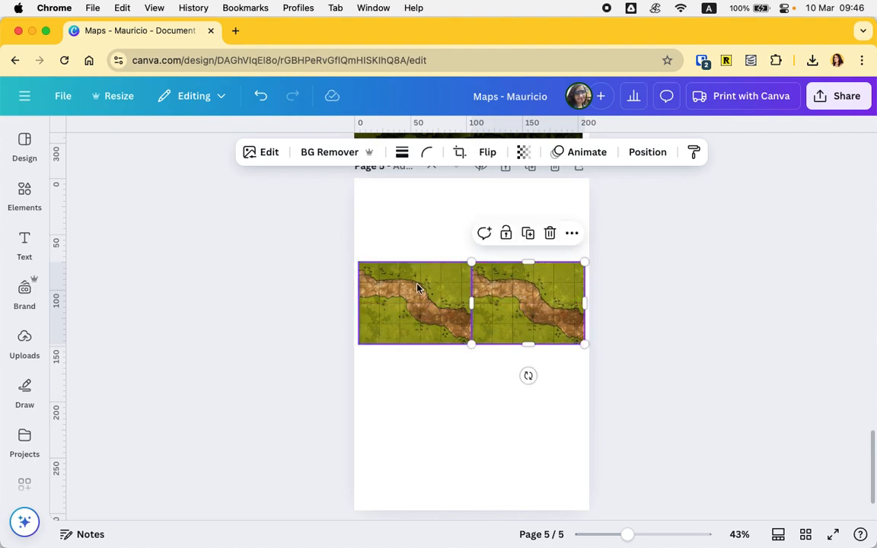
left_click(417, 287, "shift")
left_click_drag(450, 296, 453, 378)
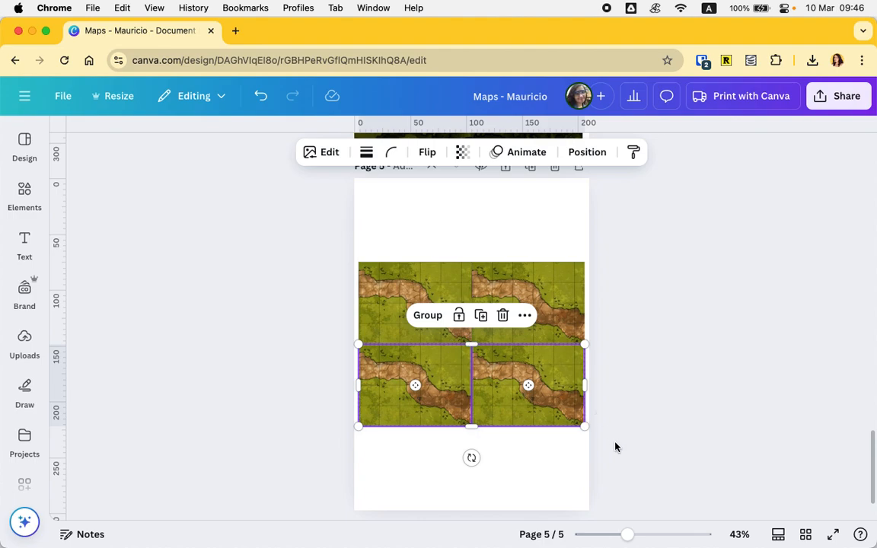
left_click(551, 478)
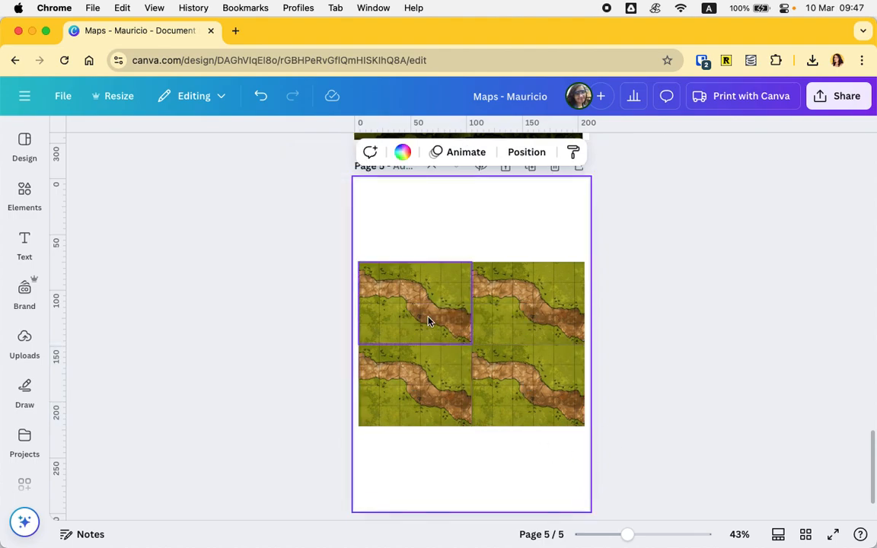
- Reposition the image inside the top-right piece's crop to show the map's top-right quarter
double_click(501, 315)
left_click_drag(515, 315, 378, 347)
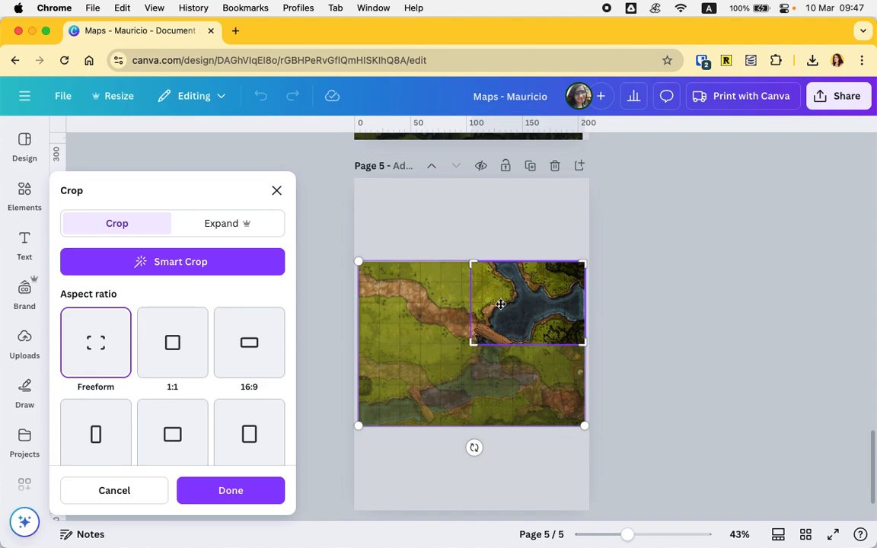
left_click(548, 199)
- Reposition the image inside the bottom-right piece's crop to show the map's bottom-right quarter
left_click(532, 396)
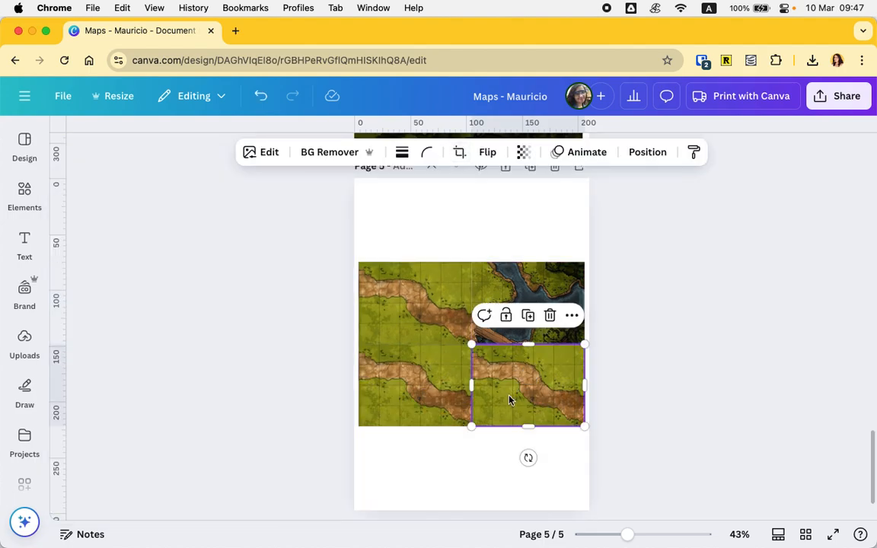
double_click(532, 396)
left_click_drag(532, 396, 326, 275)
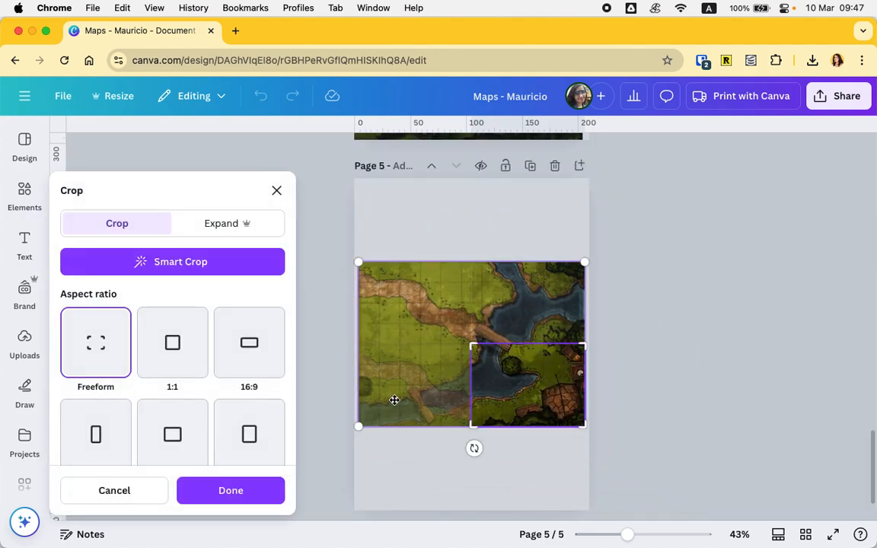
left_click(432, 454)
- Reposition the image inside the bottom-left piece's crop to show the map's bottom-left quarter
left_click(429, 394)
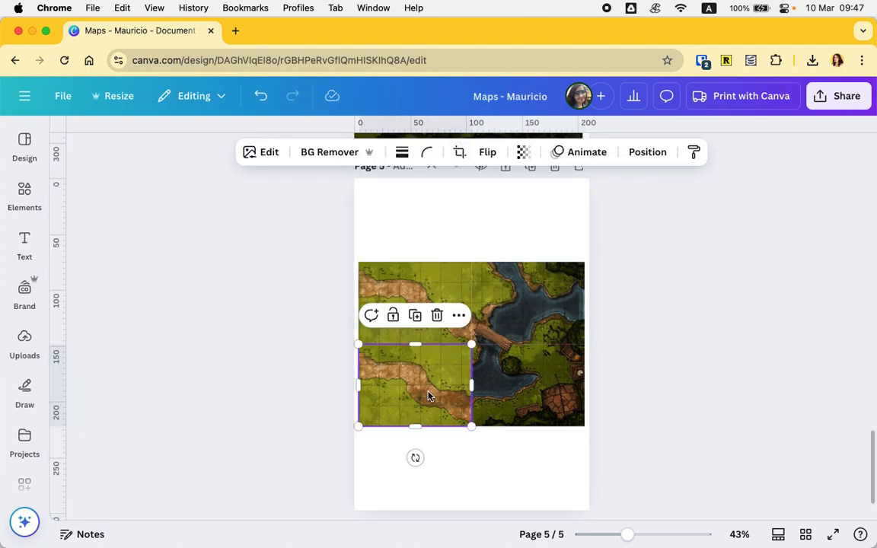
double_click(429, 394)
left_click_drag(402, 390, 508, 274)
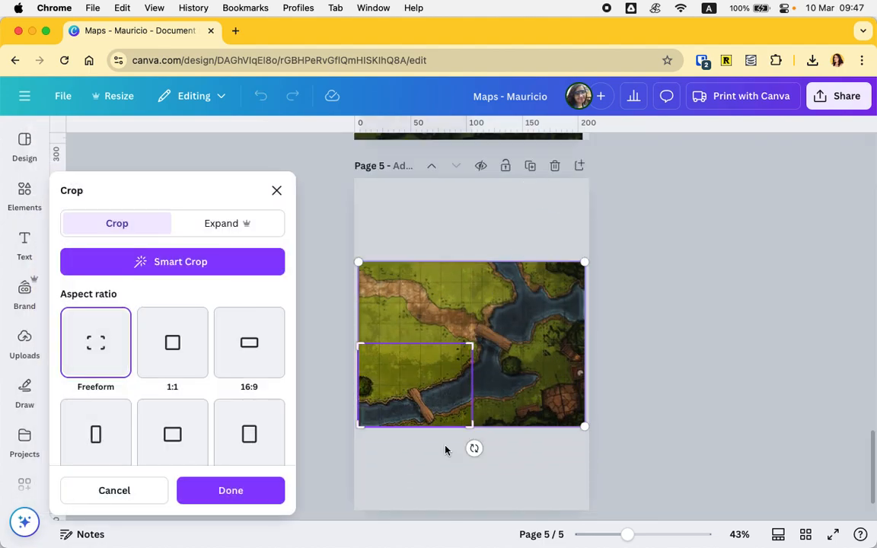
left_click(440, 452)
- Duplicate page five and delete every piece except the top-left one on the copy
left_click(510, 364)
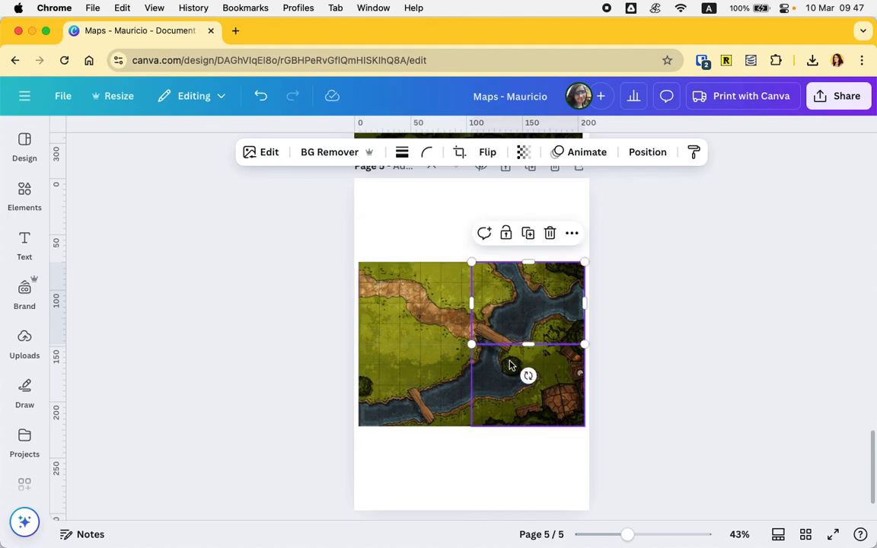
left_click(530, 166)
left_click_drag(529, 229, 535, 419)
key("Delete")
left_click(445, 420)
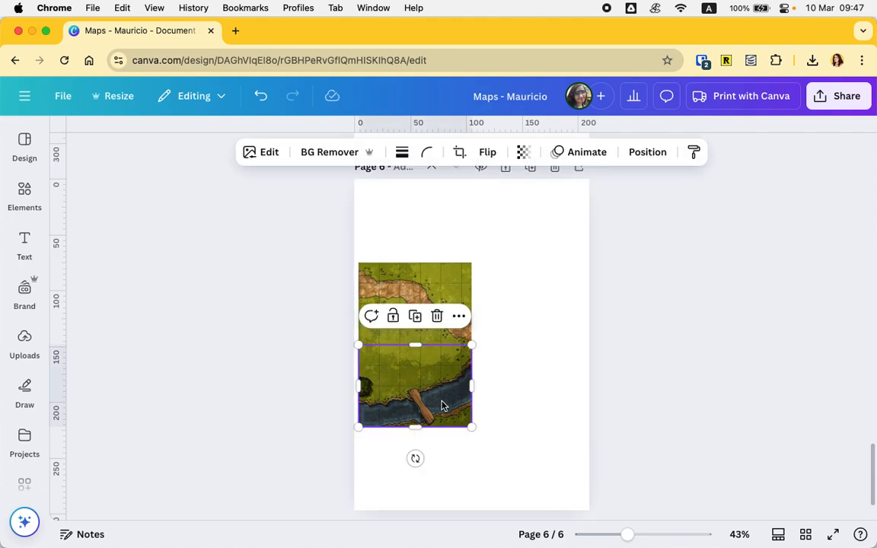
key("Delete")
- Rotate the remaining path piece a quarter turn and enlarge it to fill page six
left_click(446, 308)
left_click_drag(416, 376, 484, 299)
left_click_drag(431, 313, 414, 244)
left_click_drag(437, 293, 590, 498)
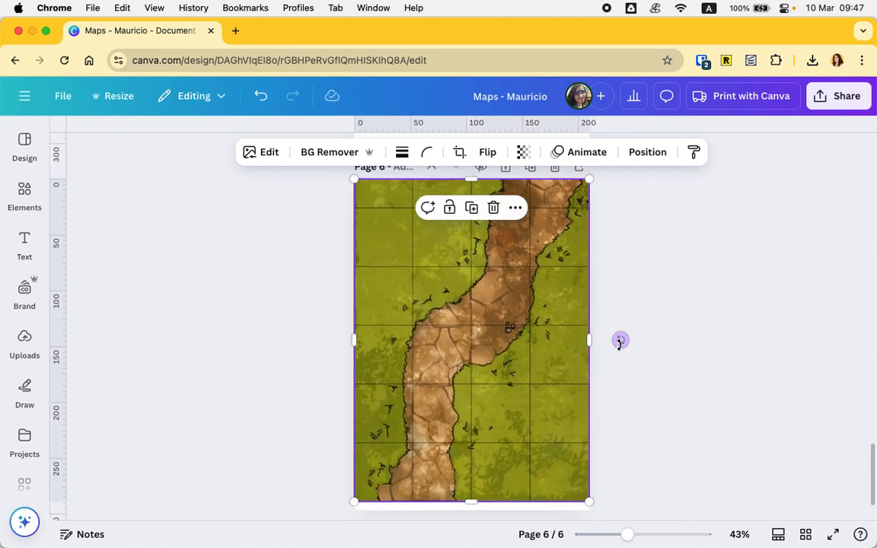
left_click_drag(479, 333, 479, 335)
left_click(646, 368)
- Delete the top-left piece from page five
scroll(646, 369, "down", 1)
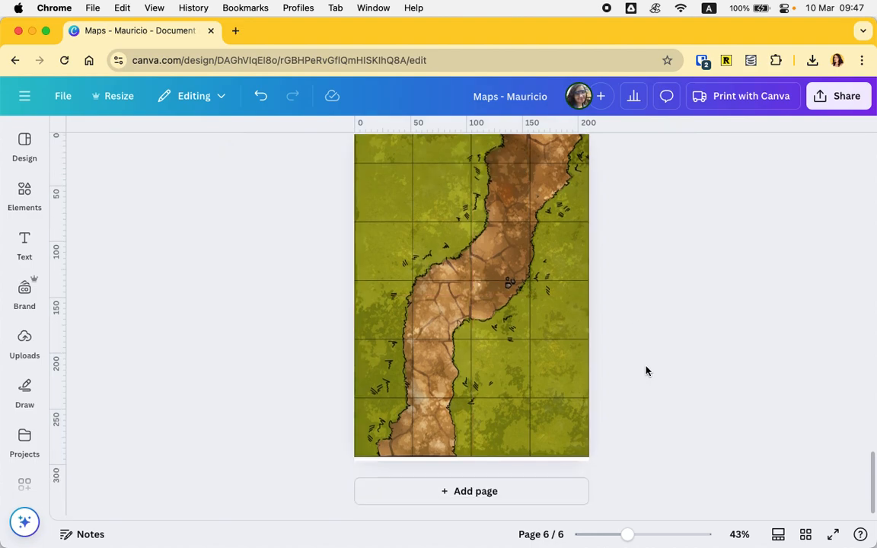
scroll(646, 371, "up", 2)
scroll(646, 371, "up", 3)
scroll(646, 371, "down", 5)
scroll(646, 371, "up", 4)
scroll(646, 371, "up", 1)
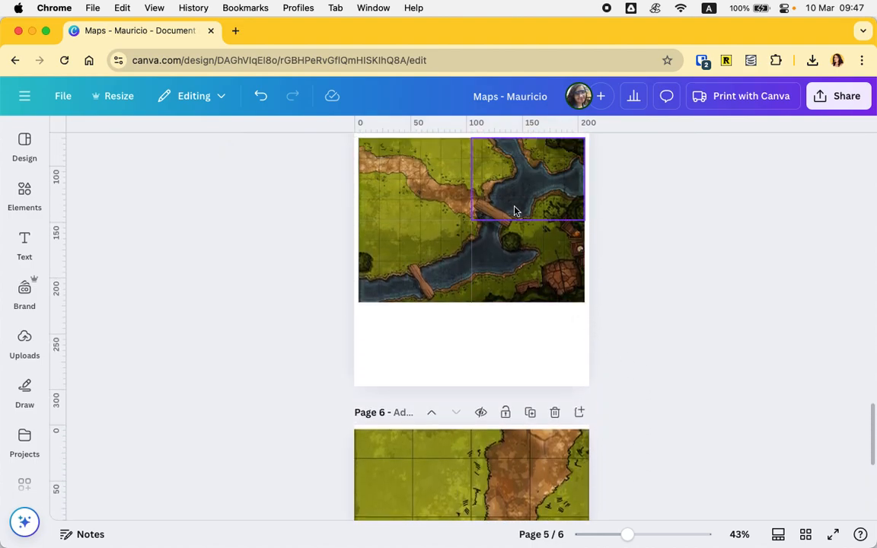
scroll(515, 211, "down", 2)
scroll(464, 435, "up", 3)
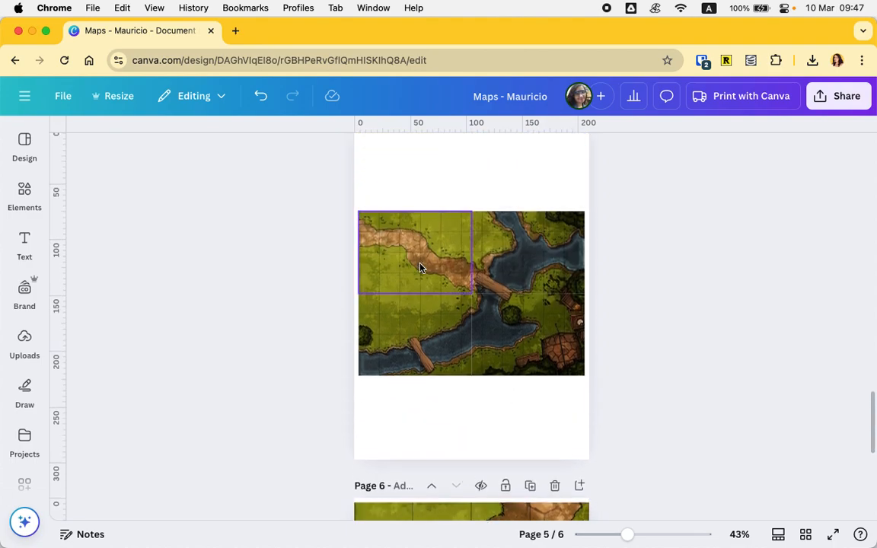
left_click(423, 262)
key("Delete")
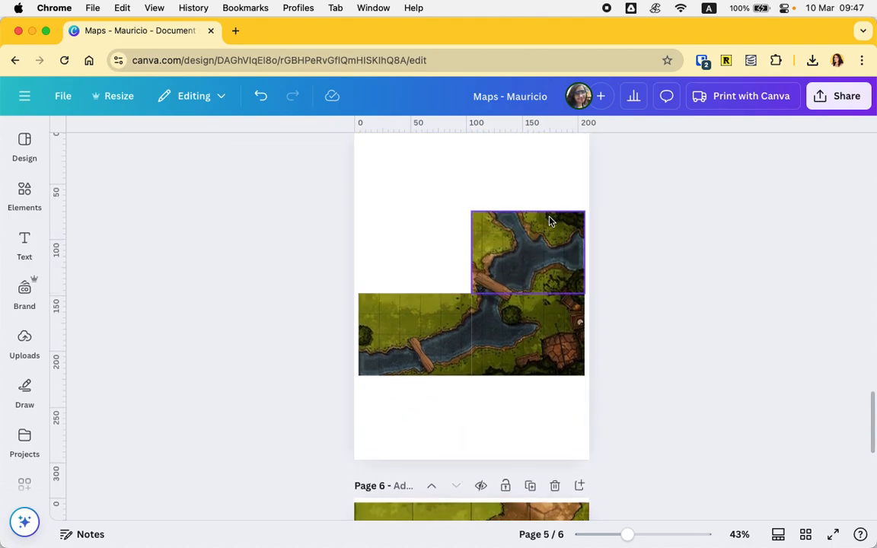
- Duplicate page five and delete the bottom row of pieces on the copy
scroll(491, 199, "up", 1)
left_click(534, 171)
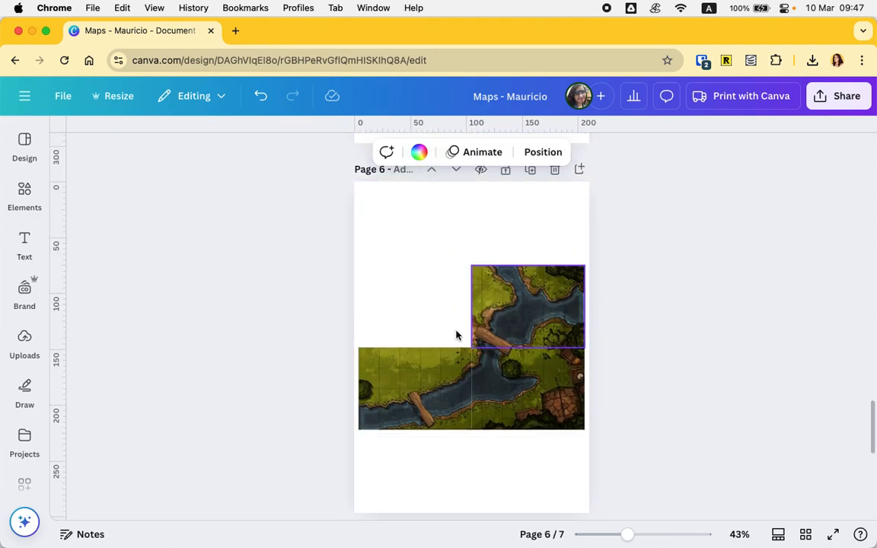
left_click_drag(321, 401, 682, 402)
key("Delete")
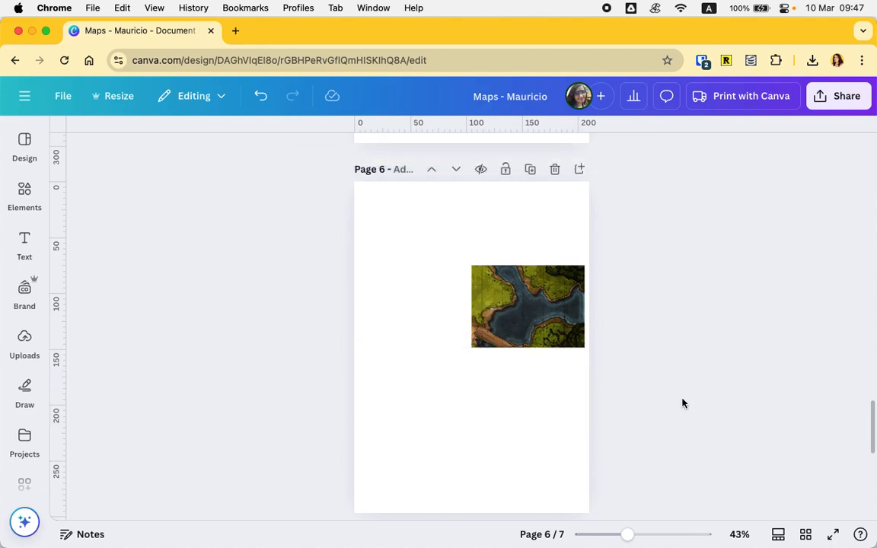
- Rotate the top-right river piece and enlarge it to fill the new page six
left_click(556, 329)
left_click_drag(528, 379, 409, 232)
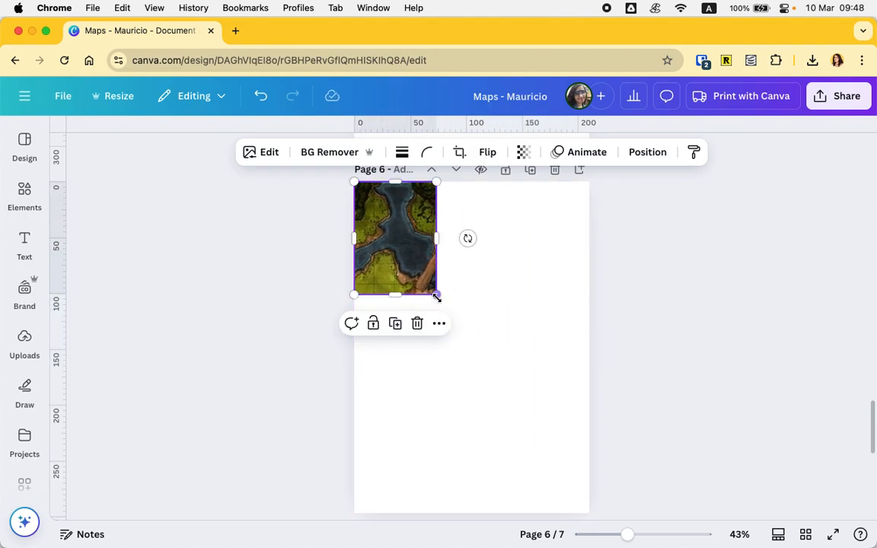
left_click_drag(496, 348, 597, 501)
left_click_drag(543, 371, 545, 372)
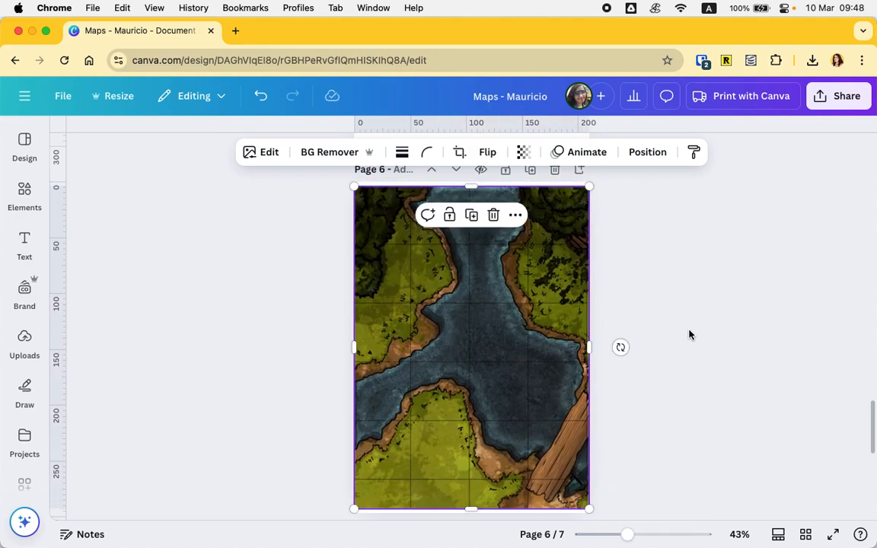
- Delete the top-right piece from page five
scroll(689, 336, "up", 5)
left_click(528, 275)
key("Delete")
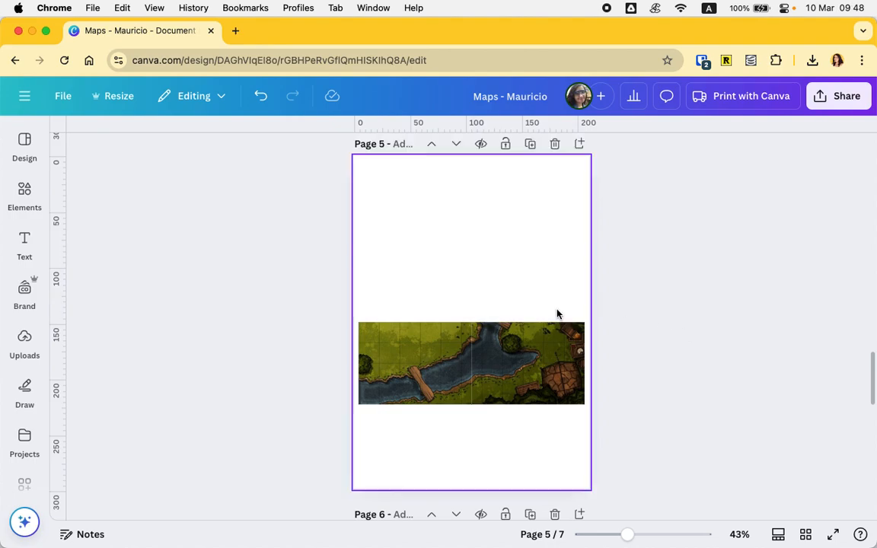
- Duplicate page five and delete the bottom-left piece on the copy
left_click(531, 144)
left_click(445, 345)
key("Delete")
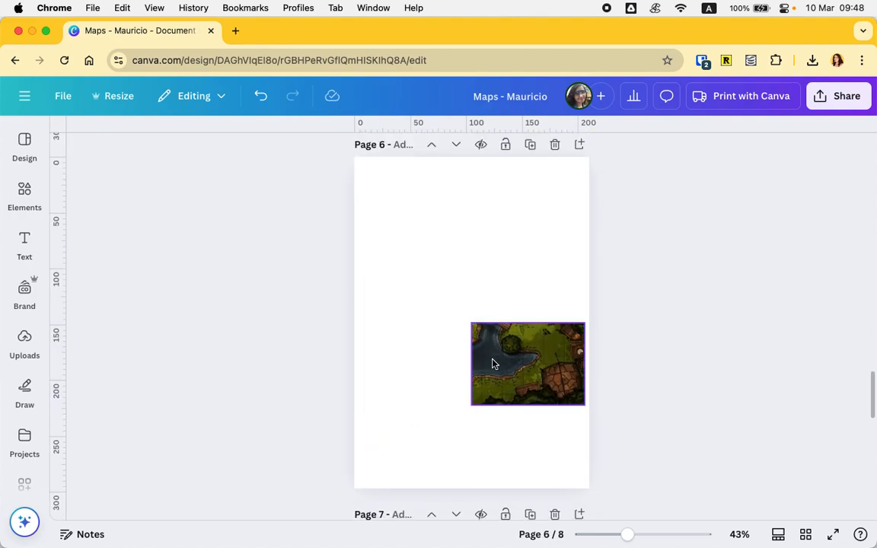
- Rotate the bottom-right piece -90° and enlarge it to fill the new page six
left_click(523, 367)
left_click_drag(570, 438, 596, 364)
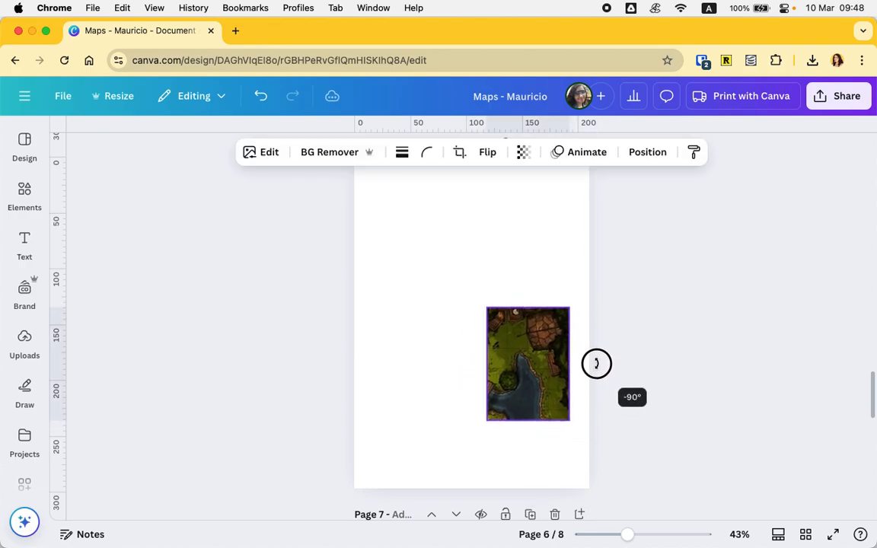
left_click_drag(533, 358, 401, 427)
left_click_drag(489, 281, 589, 168)
scroll(518, 304, "up", 1)
scroll(601, 282, "up", 5)
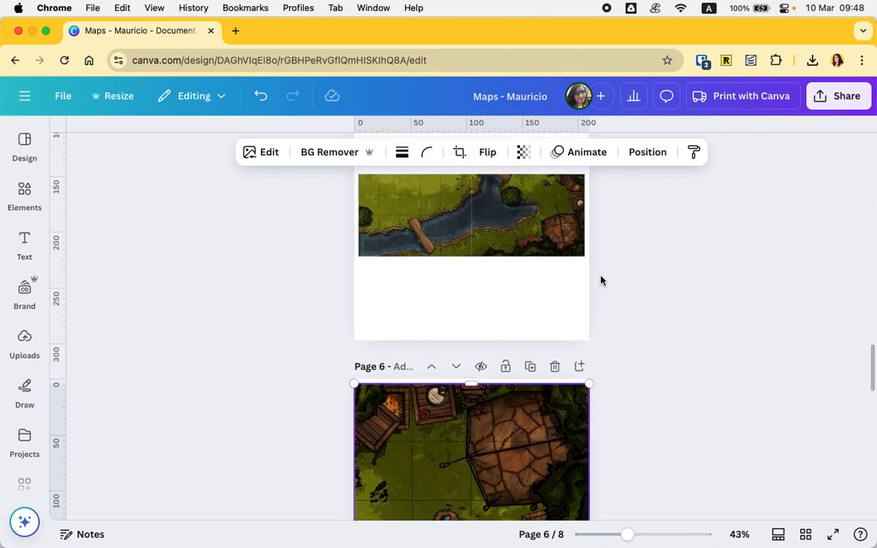
scroll(534, 354, "down", 3)
scroll(534, 354, "up", 3)
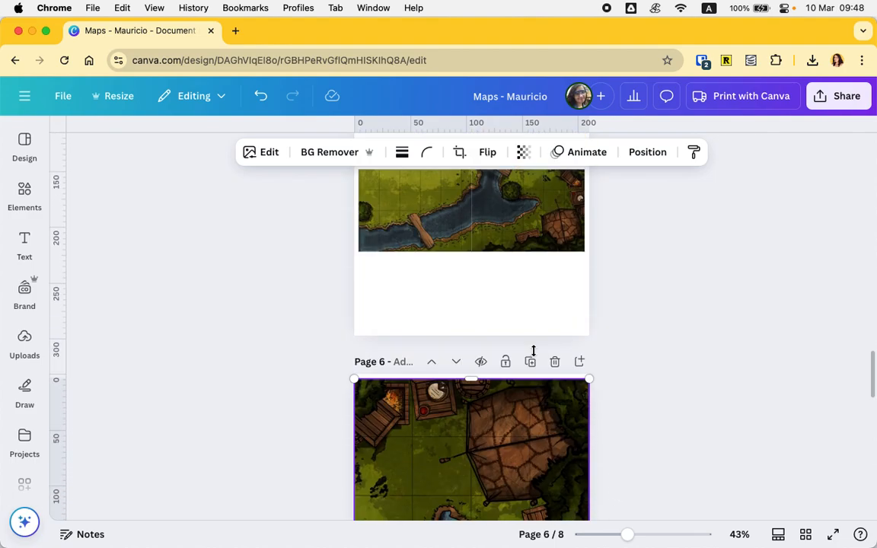
- Remove the bottom-right piece from page five, then rotate and enlarge the remaining piece to fill the page
key("Delete")
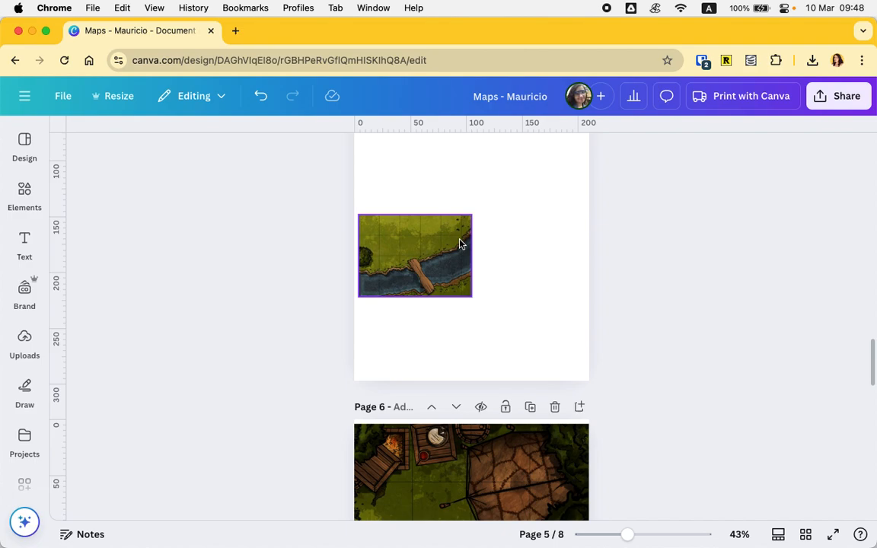
left_click(462, 240)
left_click_drag(415, 327, 512, 253)
left_click_drag(408, 263, 390, 328)
scroll(488, 275, "up", 3)
left_click_drag(438, 387, 588, 205)
left_click_drag(490, 287, 490, 281)
scroll(629, 393, "down", 5)
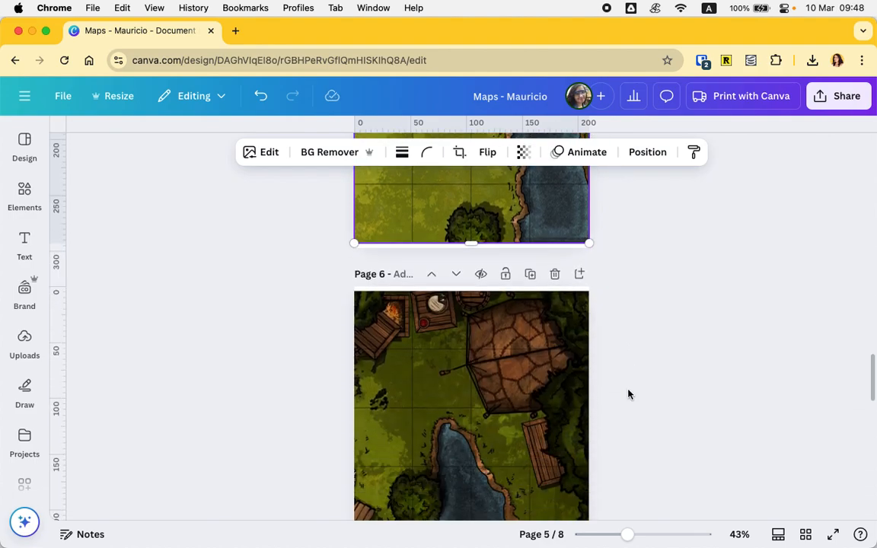
- Switch to the page grid and delete pages three through eight
left_click(804, 535)
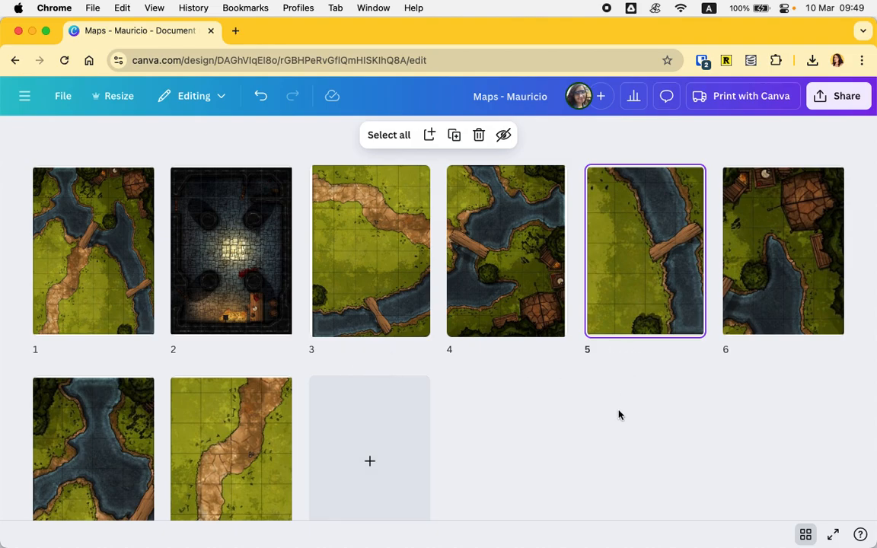
scroll(616, 423, "down", 3)
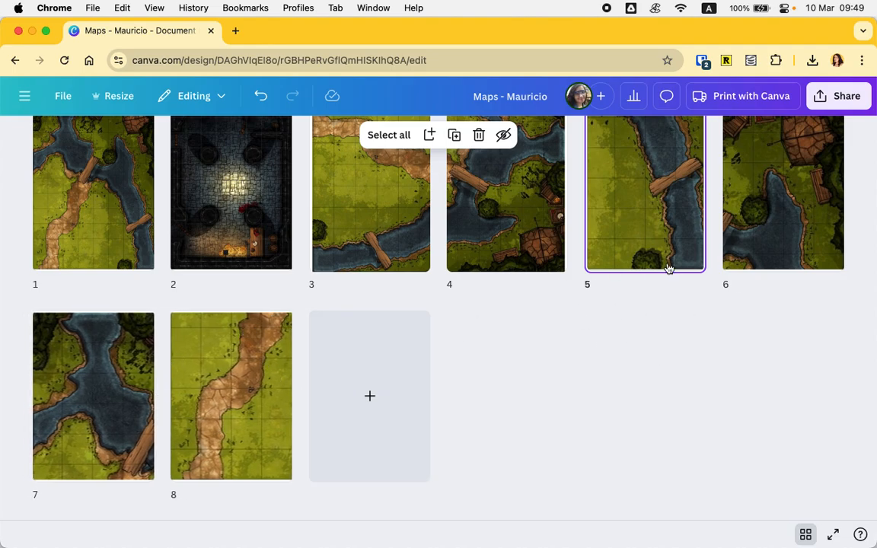
left_click(774, 247)
left_click(176, 427)
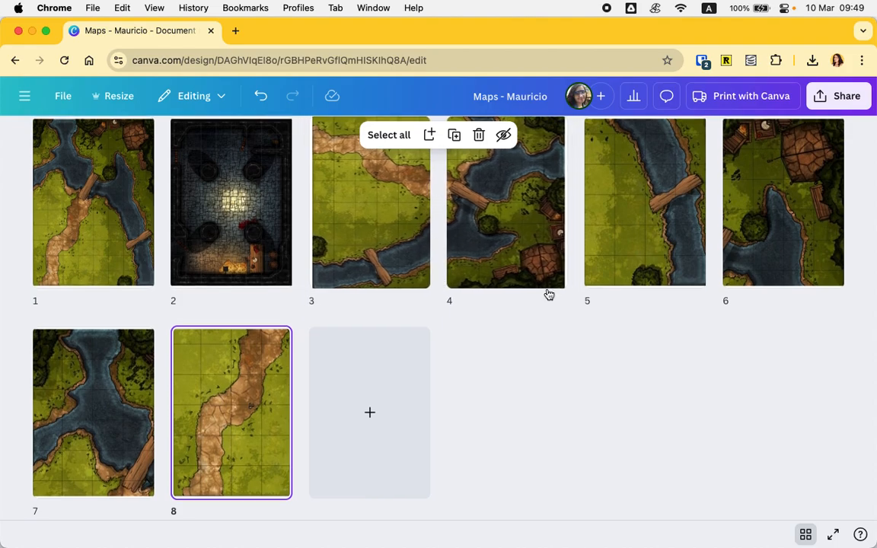
scroll(549, 294, "up", 1)
scroll(548, 295, "up", 1)
left_click(397, 235)
key("shift+Right")
key("shift+Right")
key("shift+Right")
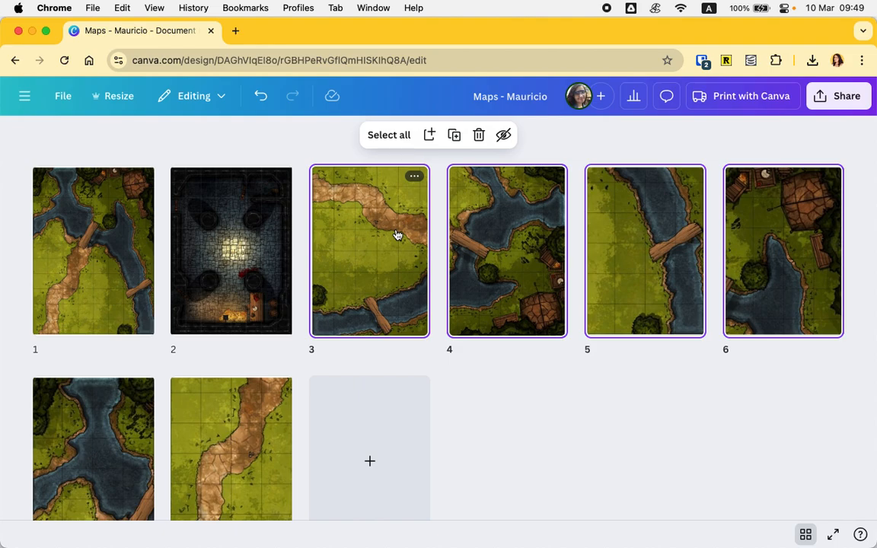
key("shift+Right")
key("shift+Right")
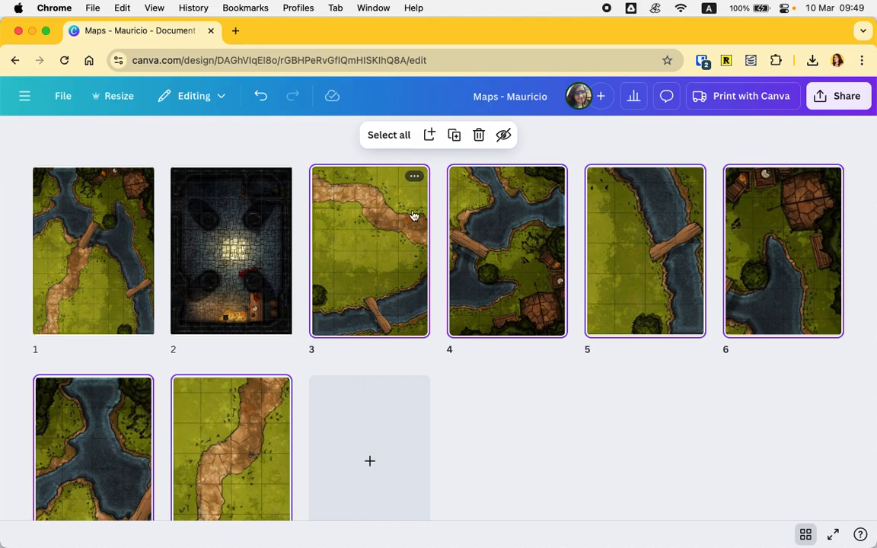
left_click(481, 135)
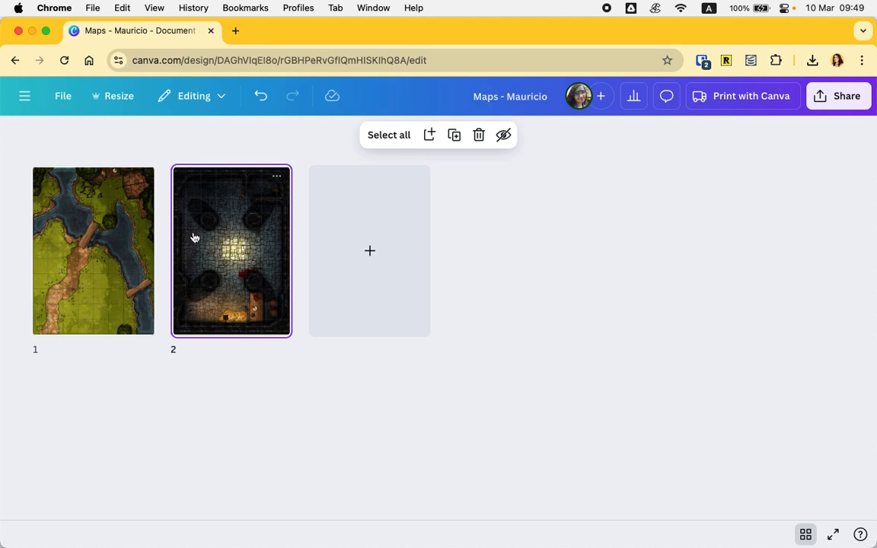
- Leave the page grid, open the download options and choose PDF Print as the file type
left_click(543, 264)
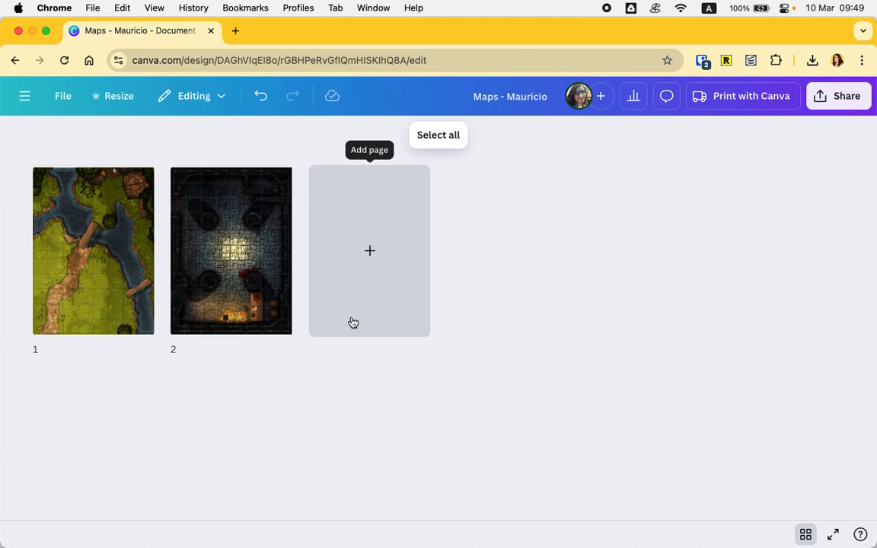
left_click(809, 537)
scroll(619, 333, "up", 10)
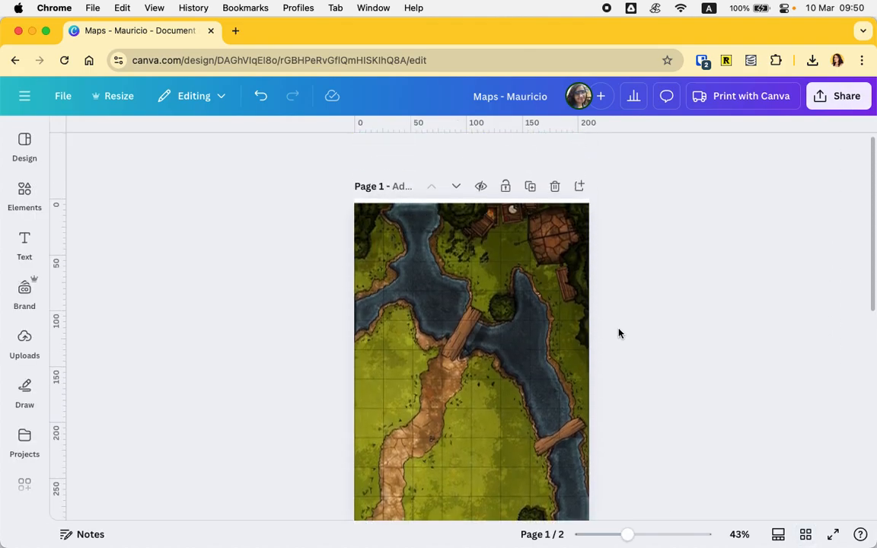
scroll(619, 333, "down", 10)
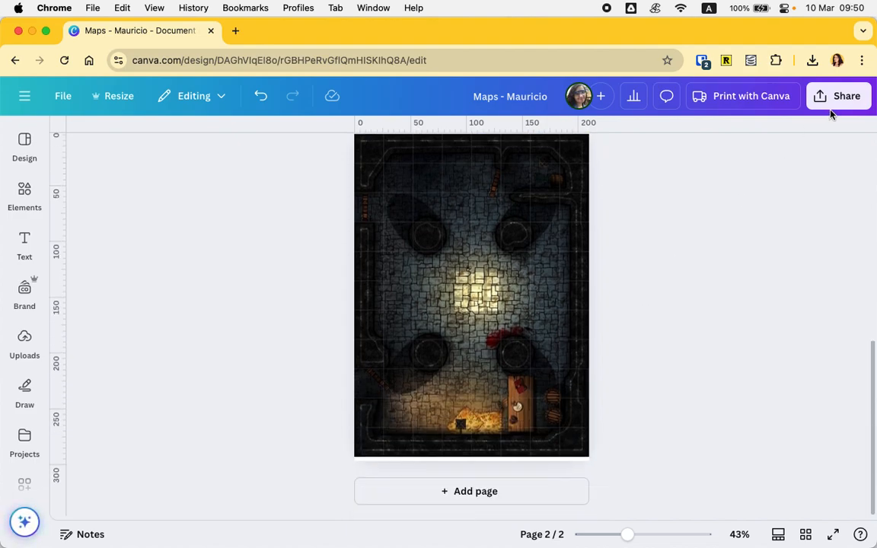
left_click(844, 99)
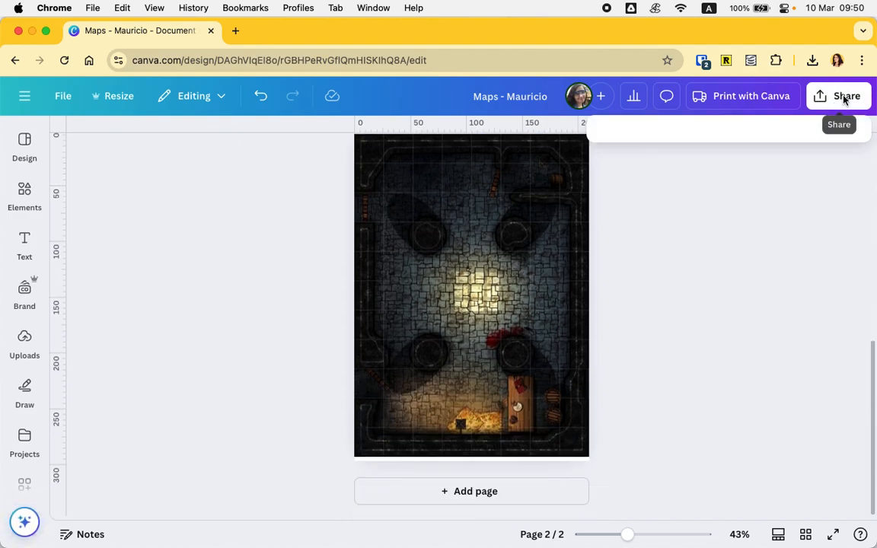
left_click(629, 370)
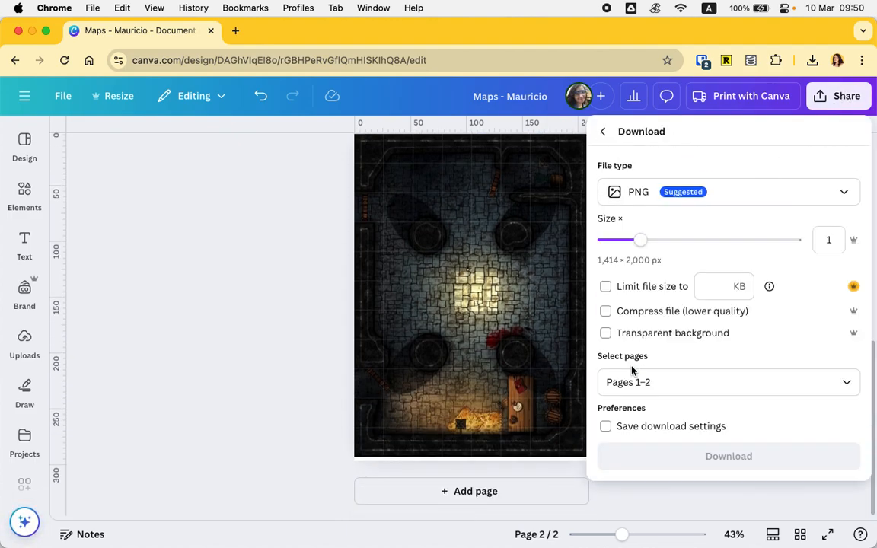
left_click(666, 192)
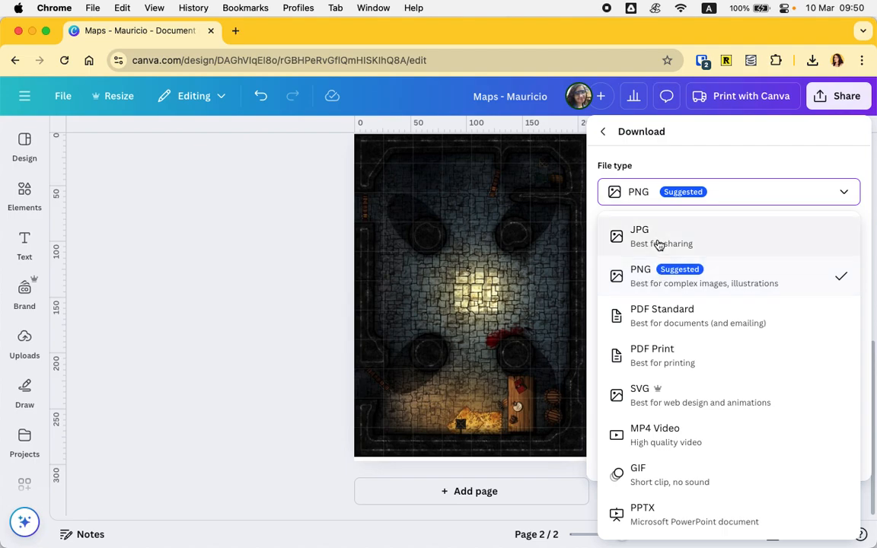
left_click(662, 368)
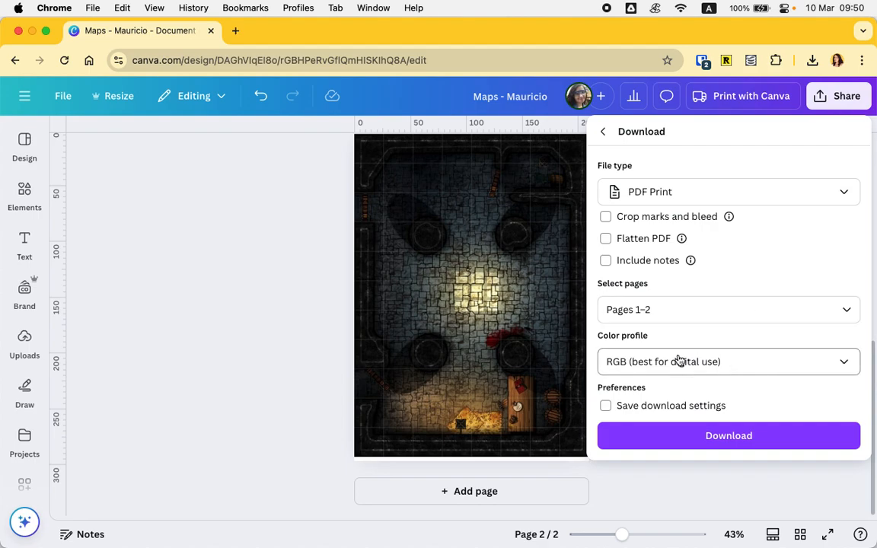
- Set the colour profile to CMYK (best for professional printing) and download pages 1–2 as a print PDF
left_click(643, 364)
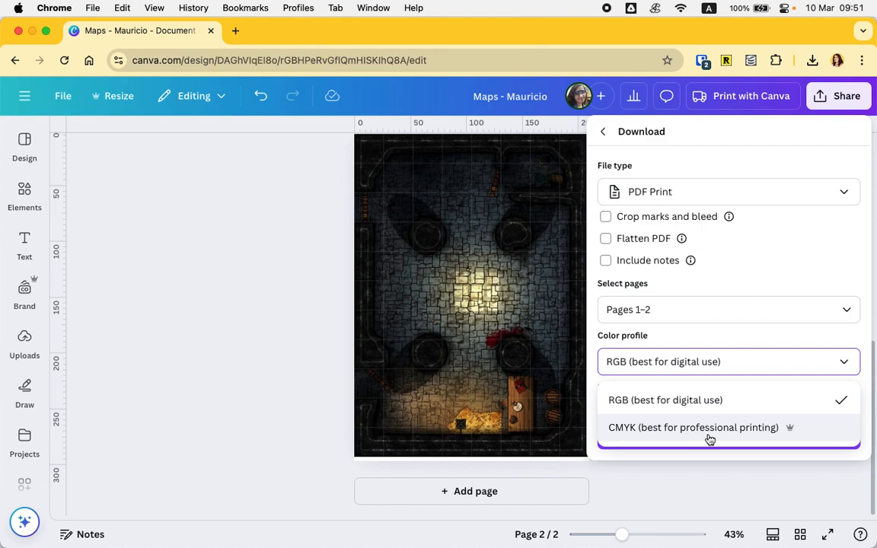
left_click(710, 429)
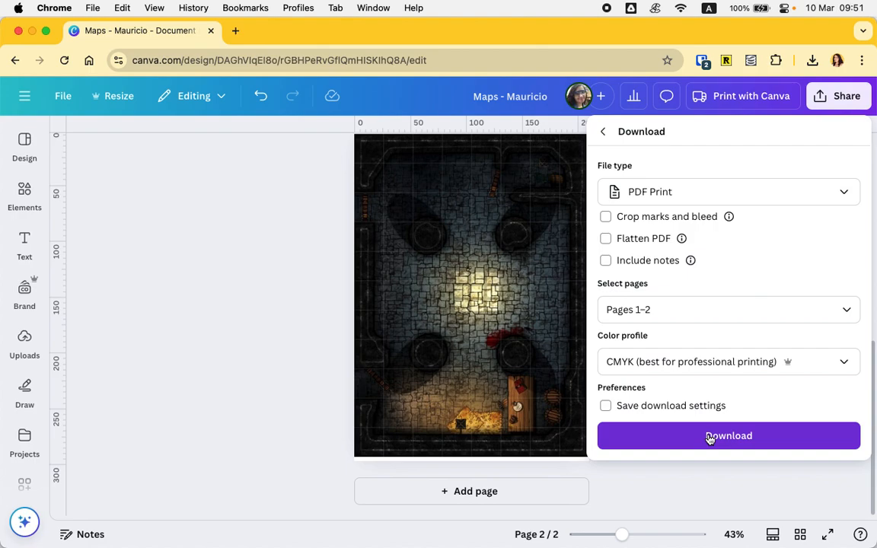
left_click(699, 364)
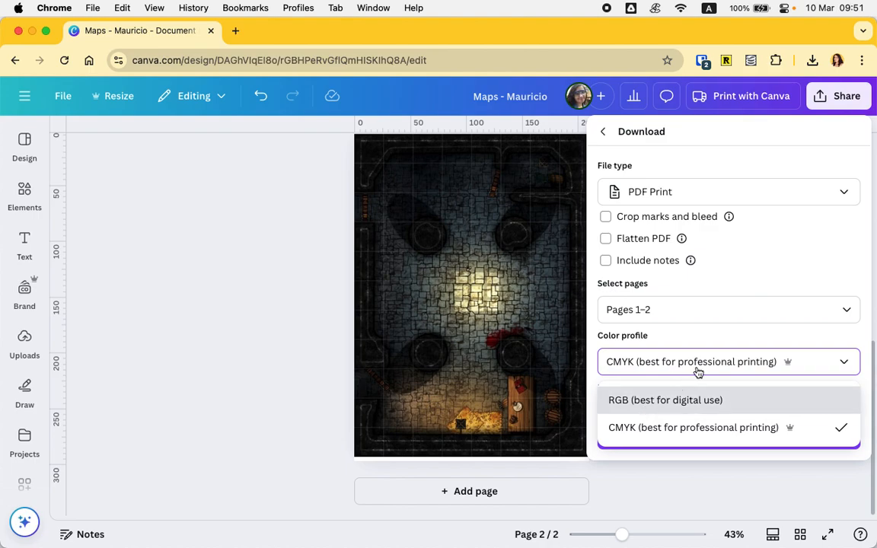
left_click(642, 369)
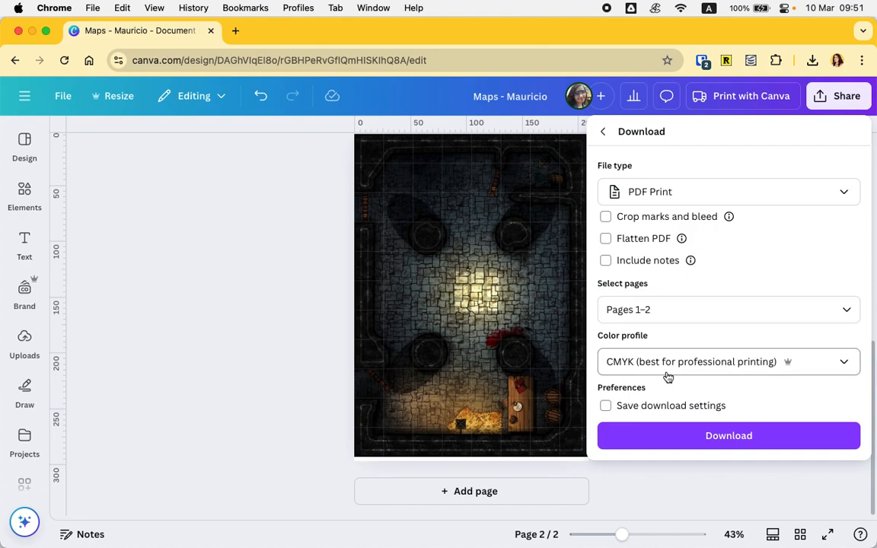
left_click(699, 365)
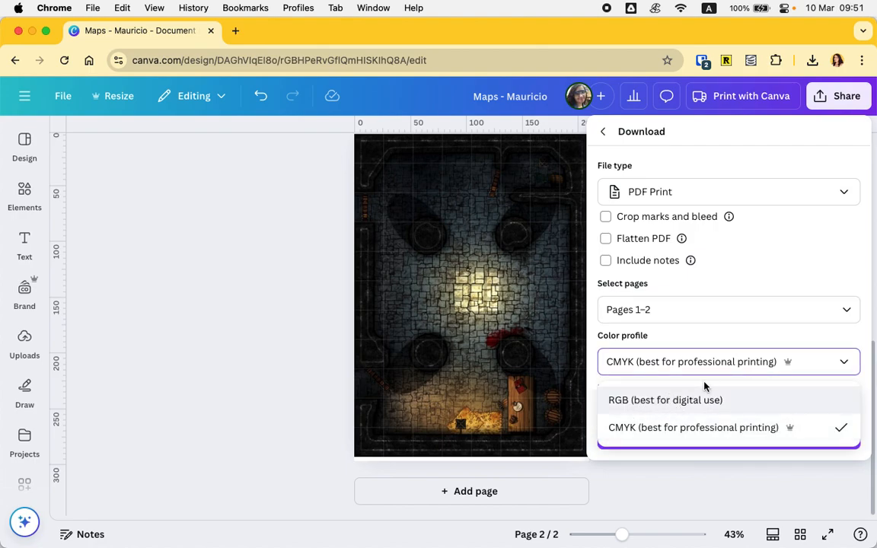
left_click(608, 370)
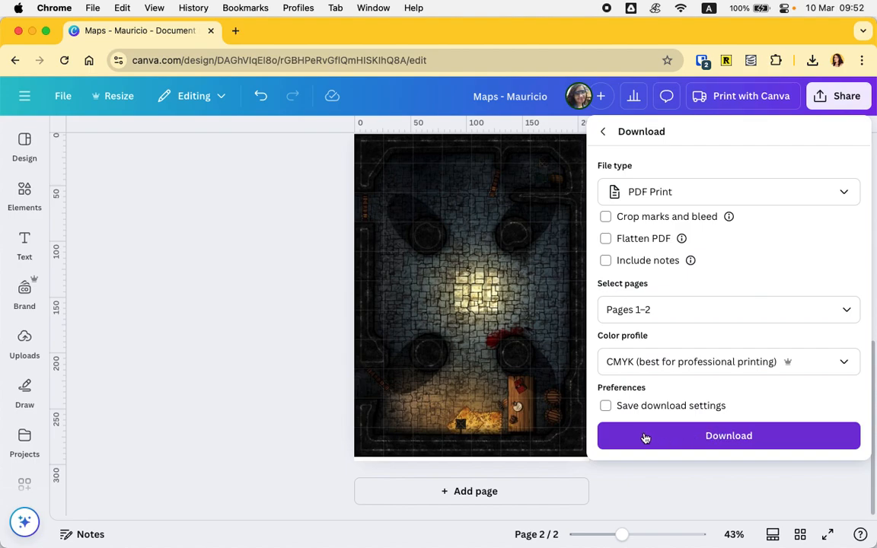
left_click(723, 438)
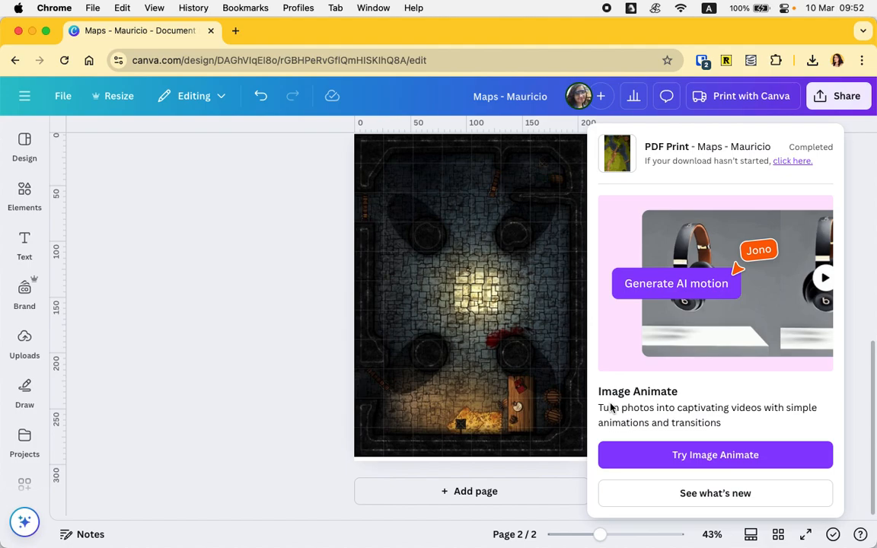
- Check the browser's recent download history for the exported PDF
left_click(184, 324)
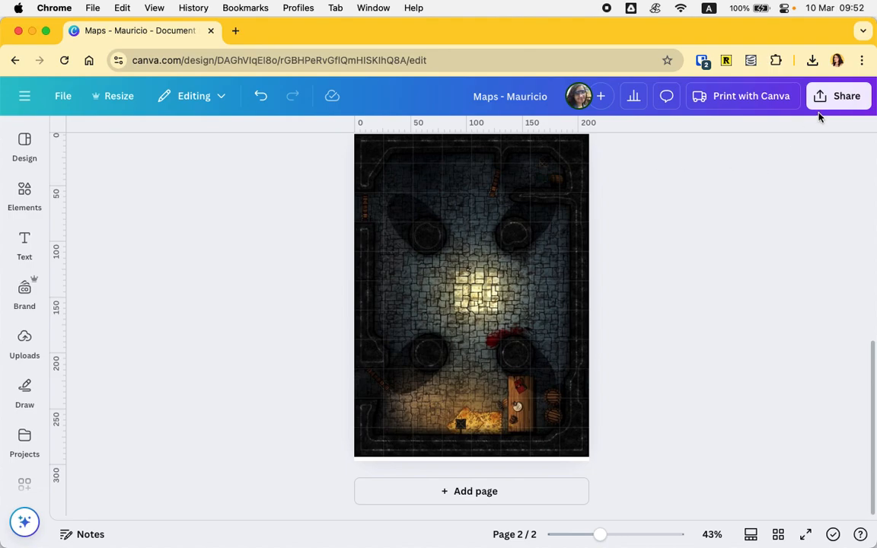
left_click(814, 60)
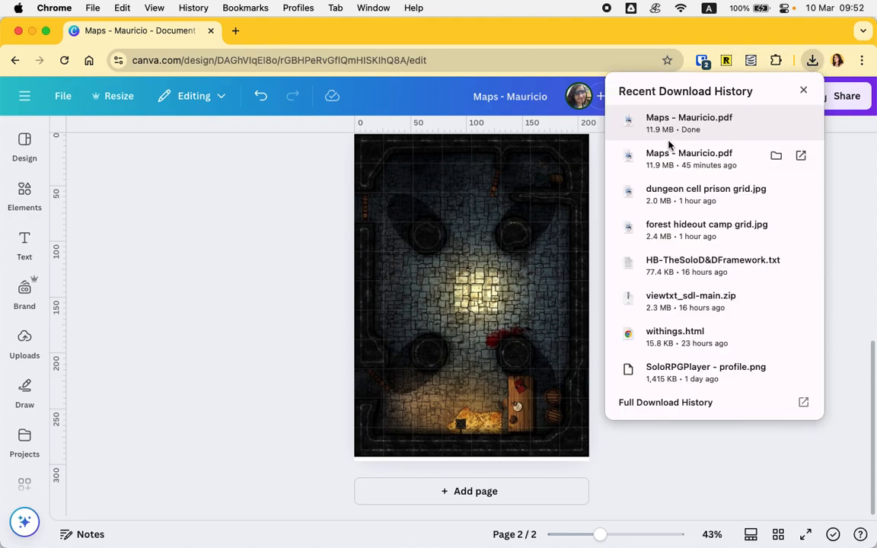
left_click(766, 480)
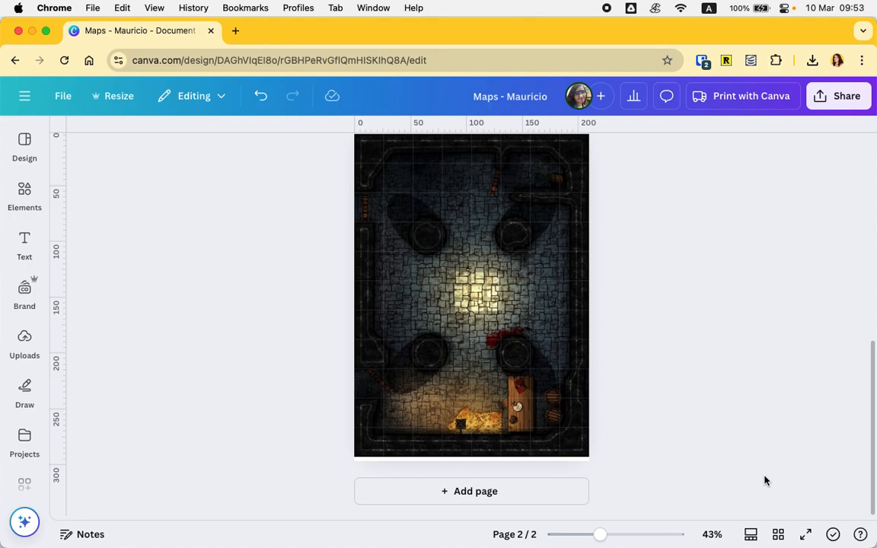
- Scroll through both pages of the document to review the final maps
scroll(765, 481, "up", 3)
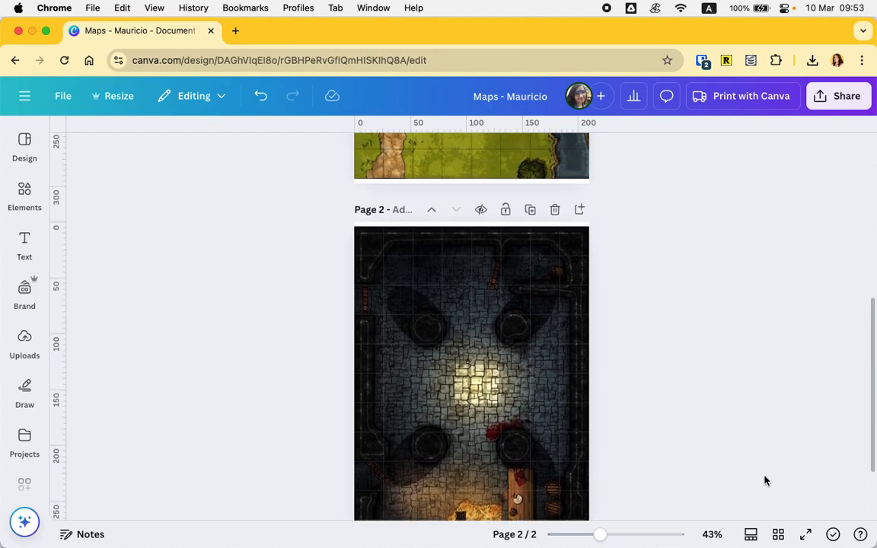
scroll(766, 480, "up", 5)
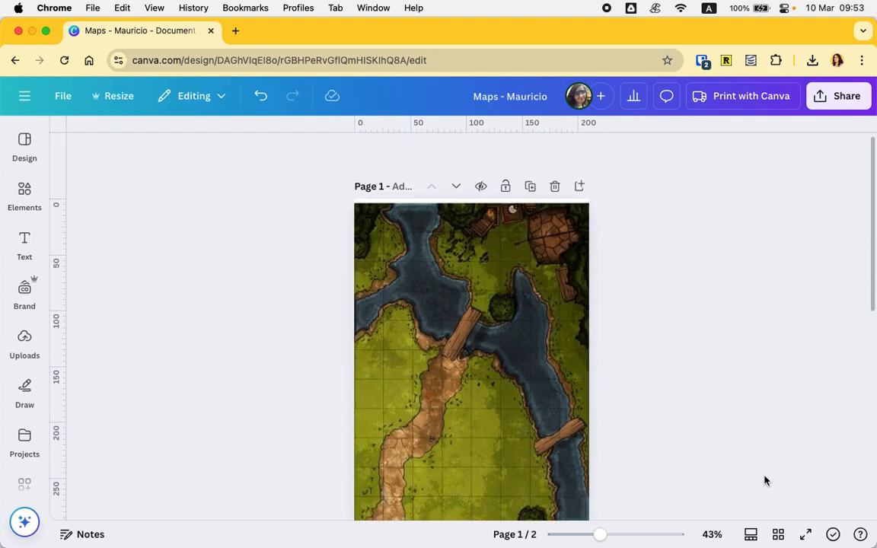
scroll(766, 480, "down", 6)
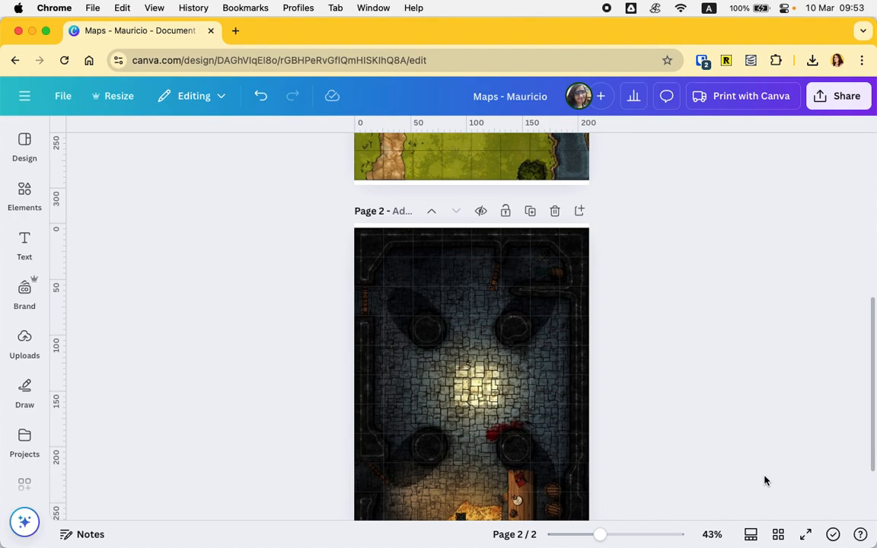
scroll(765, 481, "down", 3)
scroll(766, 481, "up", 4)
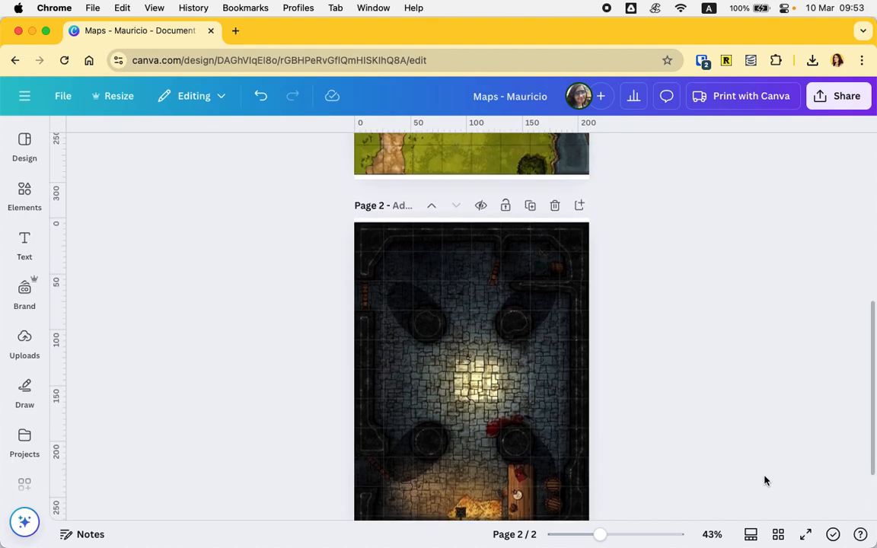
scroll(765, 480, "up", 4)
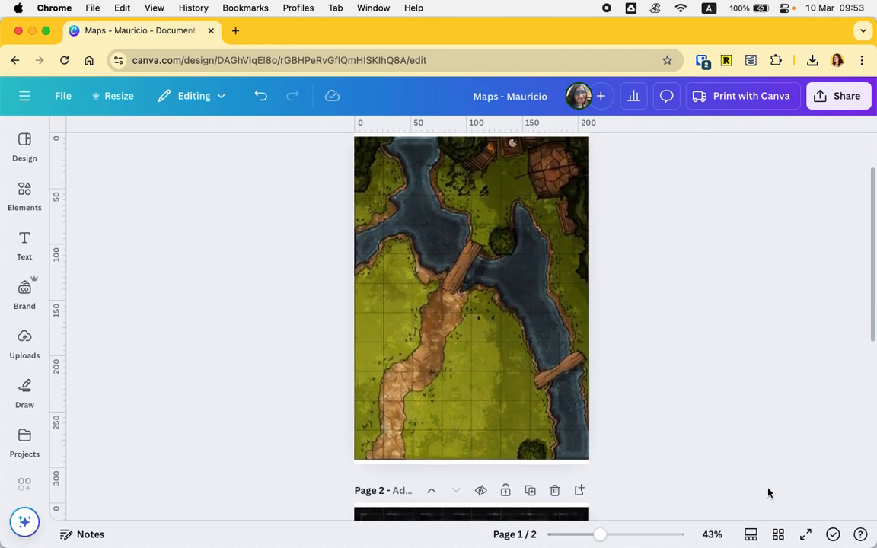
scroll(769, 493, "down", 5)
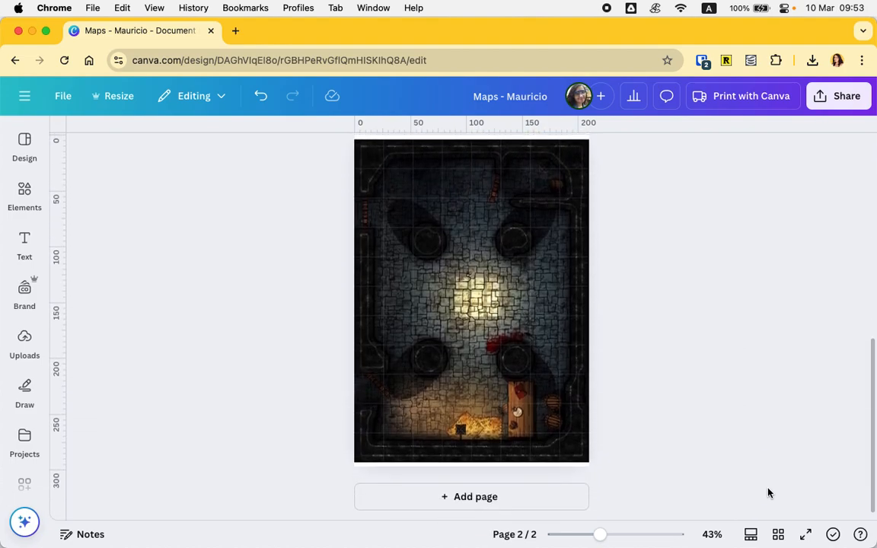
scroll(745, 435, "up", 3)
scroll(524, 443, "up", 3)
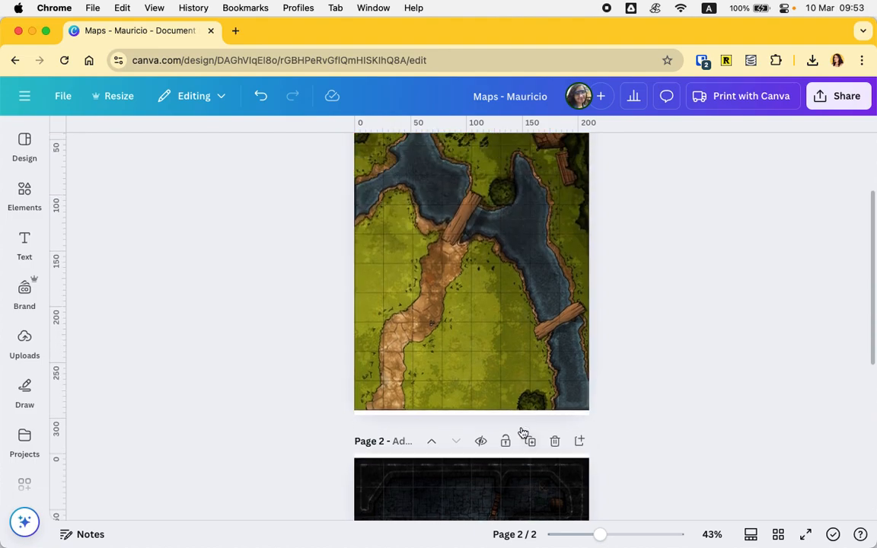
scroll(525, 277, "up", 2)
scroll(525, 277, "down", 4)
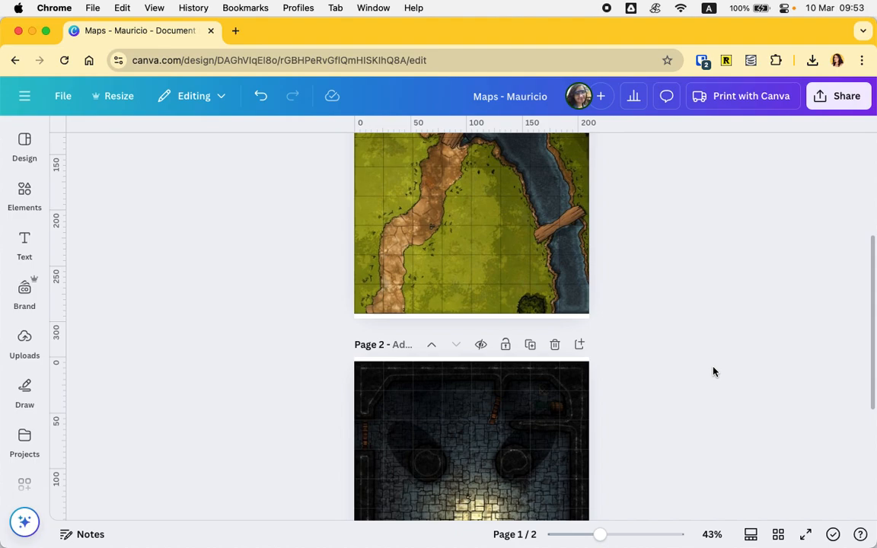
scroll(705, 358, "up", 3)
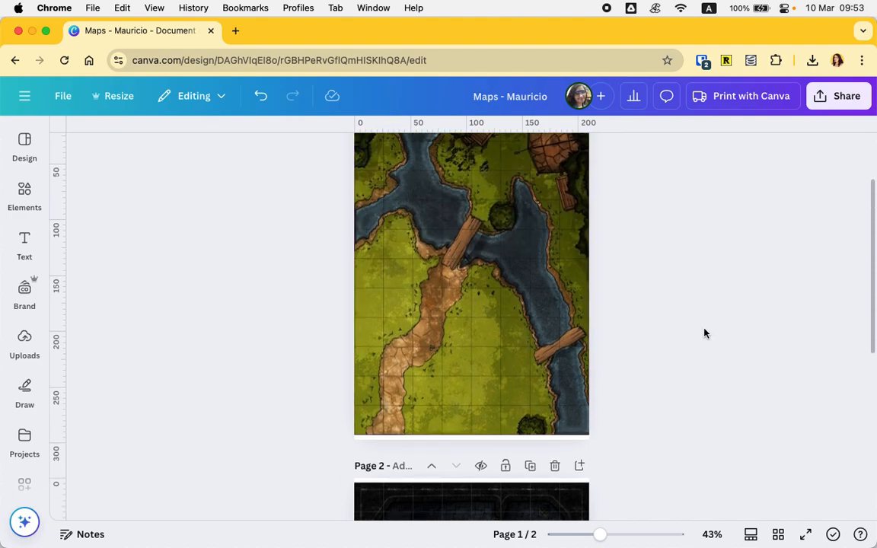